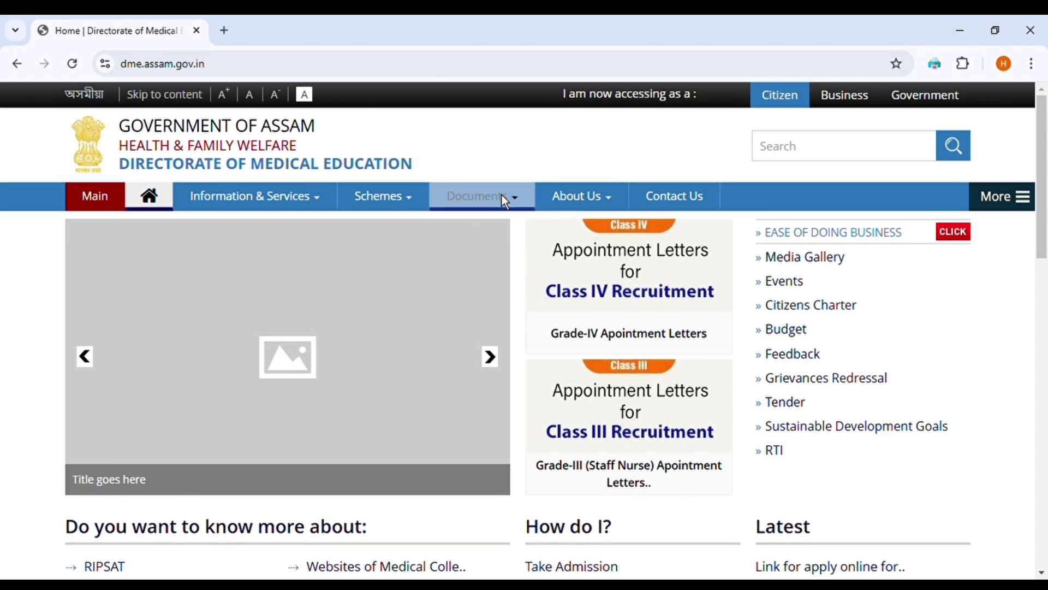
Open the online application link for various Grade-III (Technical) posts from the latest notices and accept the redirect to the external website.
scroll(506, 198, "down", 3)
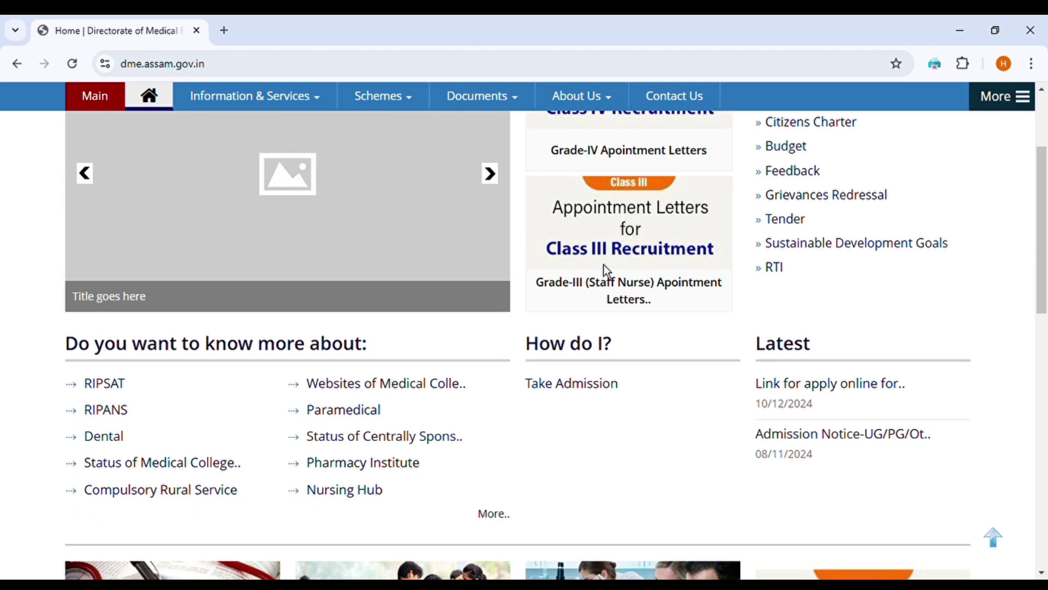
scroll(605, 266, "up", 3)
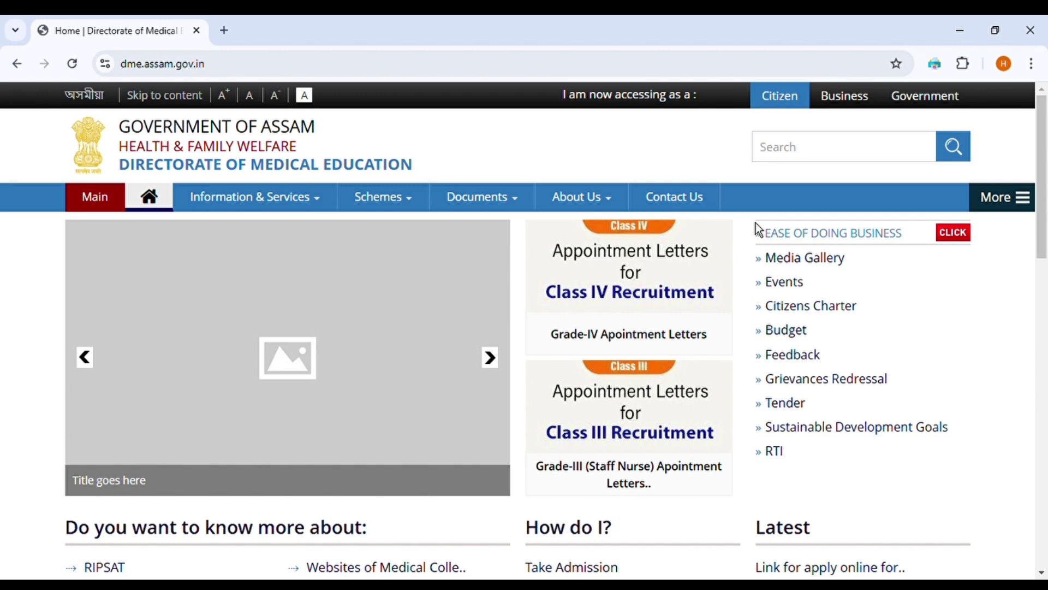
scroll(758, 228, "down", 3)
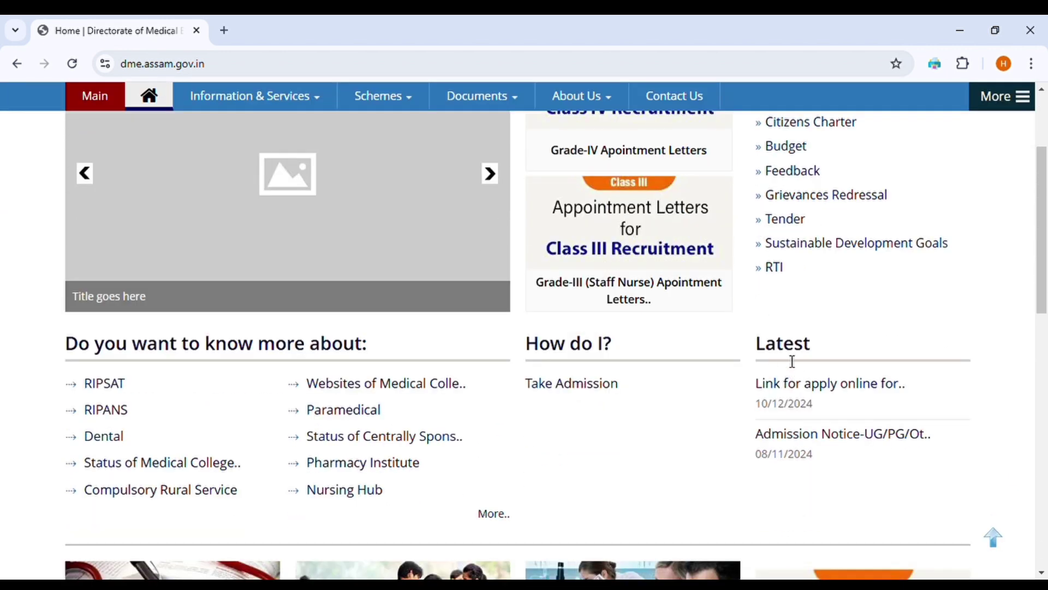
left_click(786, 403)
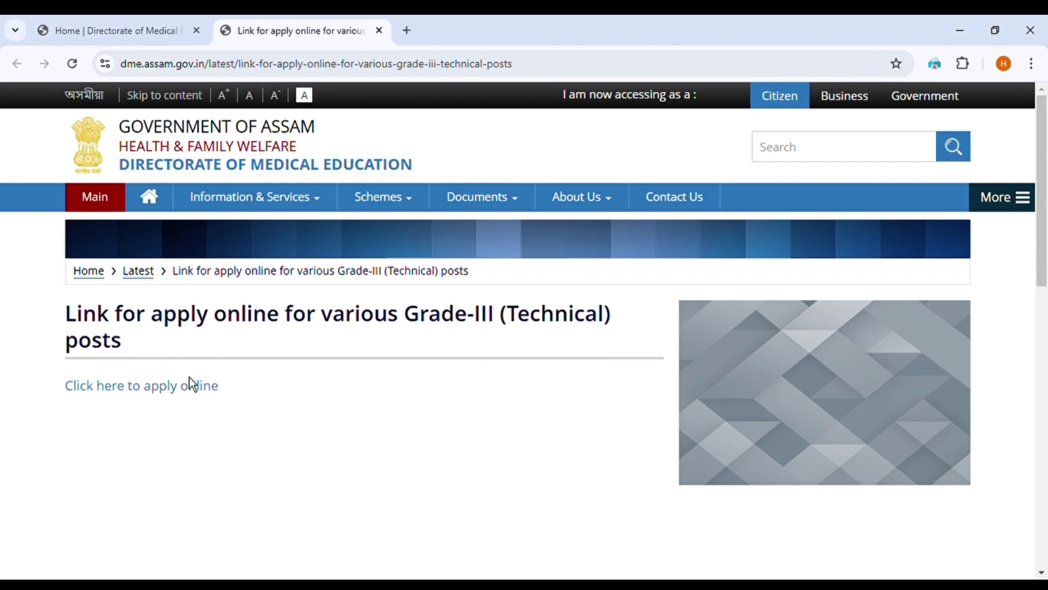
left_click(131, 400)
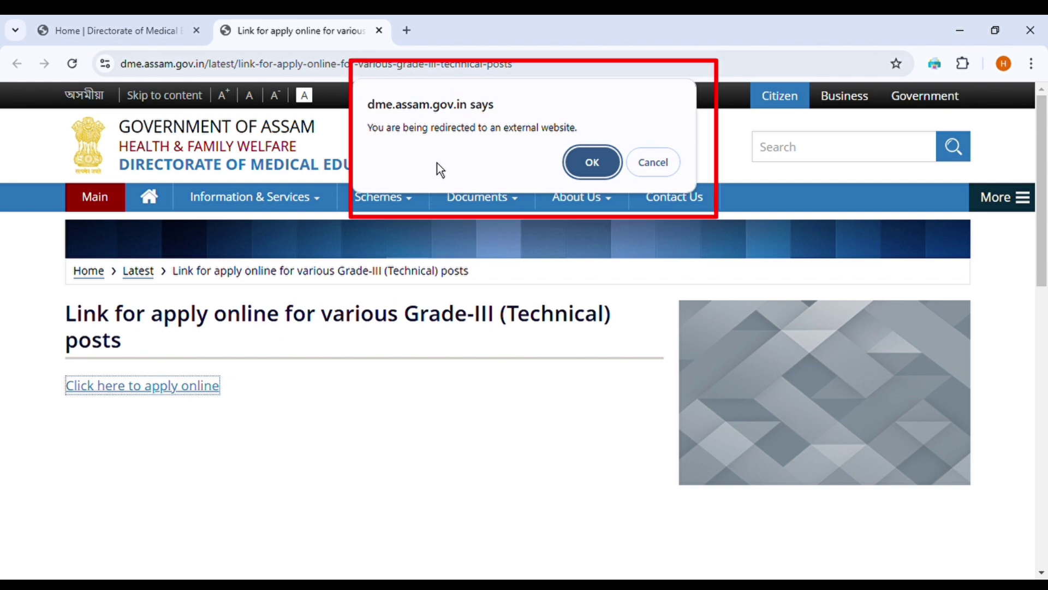
left_click(600, 166)
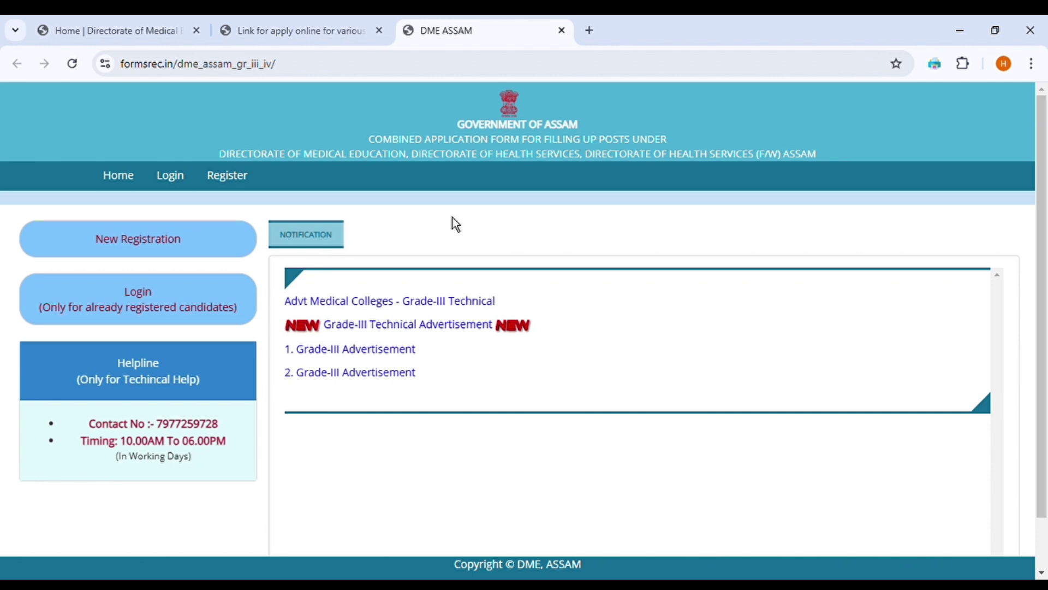
Start a new candidate registration on the combined application form site.
scroll(482, 244, "down", 1)
scroll(469, 264, "up", 1)
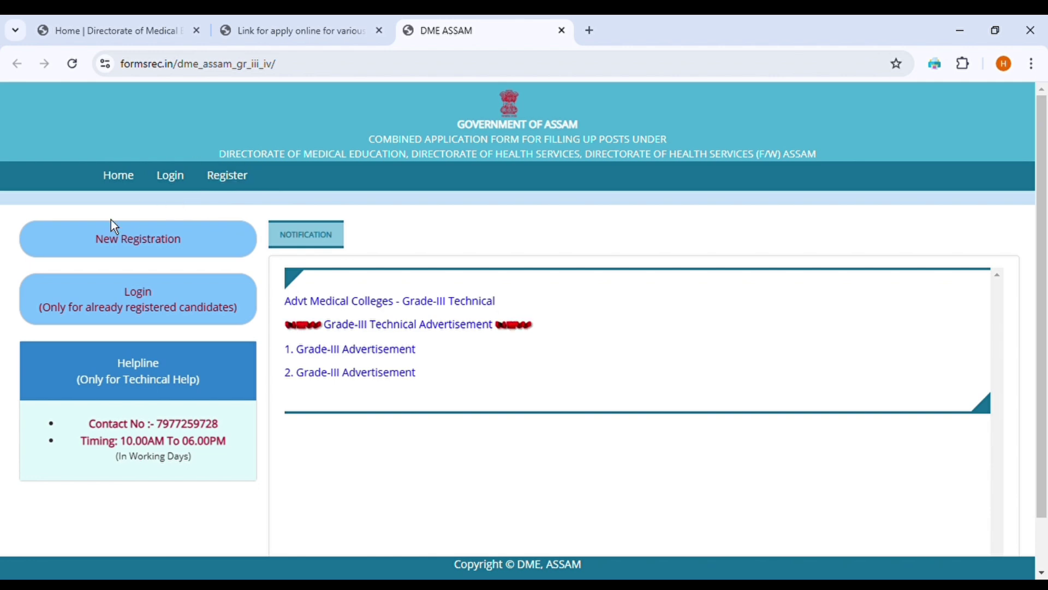
left_click(121, 254)
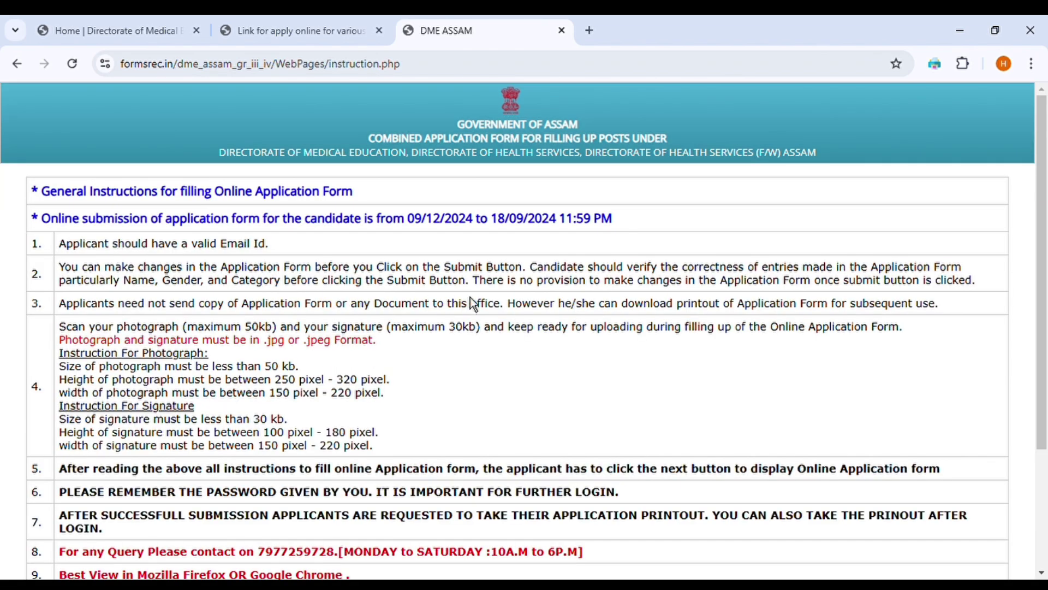
Review the general instructions for filling in the online application and continue to the application form.
scroll(470, 300, "down", 3)
scroll(470, 300, "up", 3)
scroll(362, 307, "down", 1)
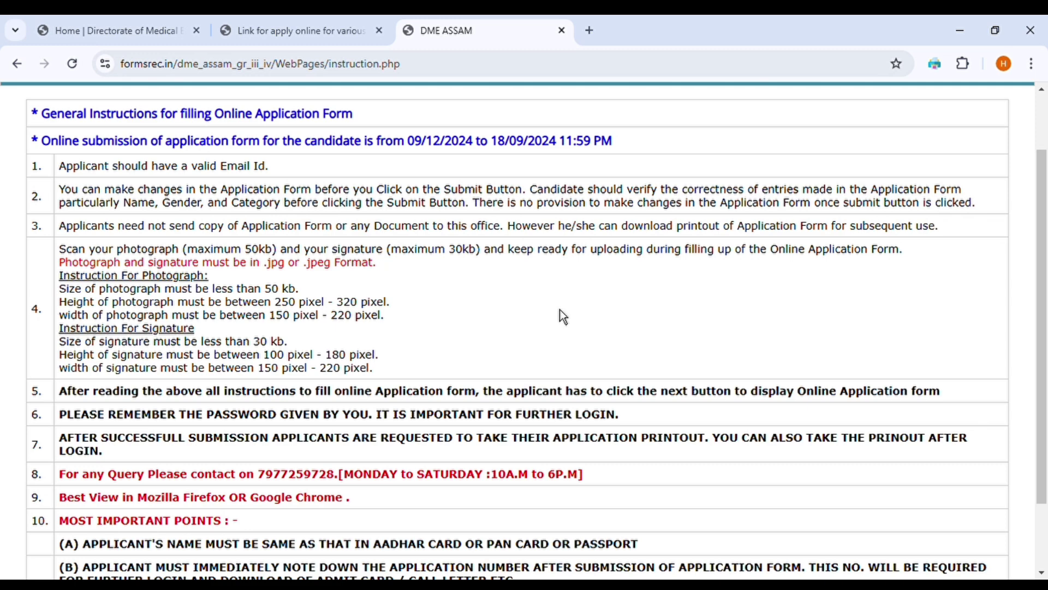
scroll(560, 310, "down", 2)
scroll(489, 331, "down", 1)
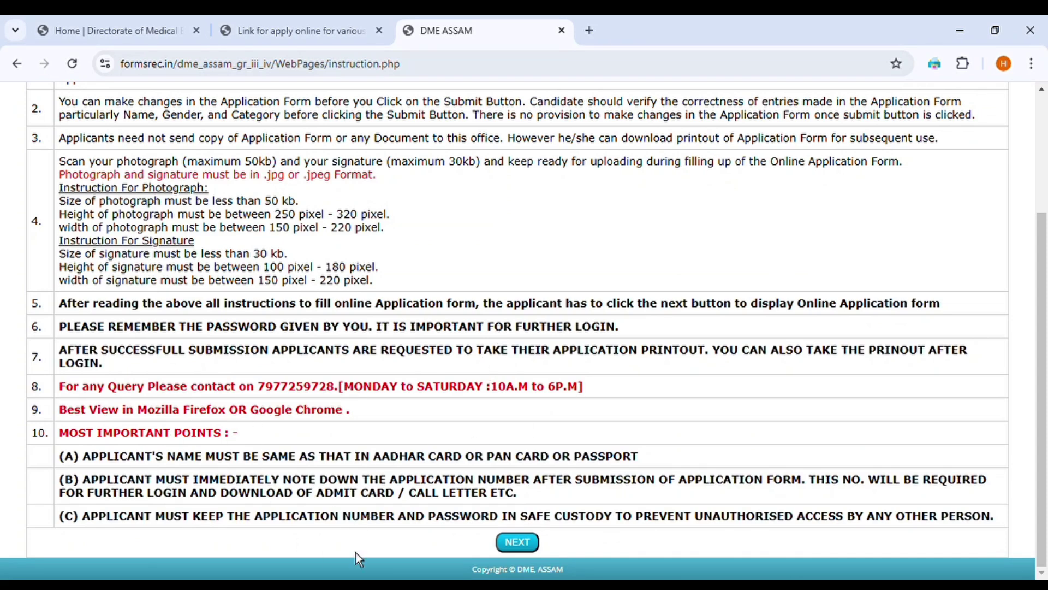
left_click(528, 546)
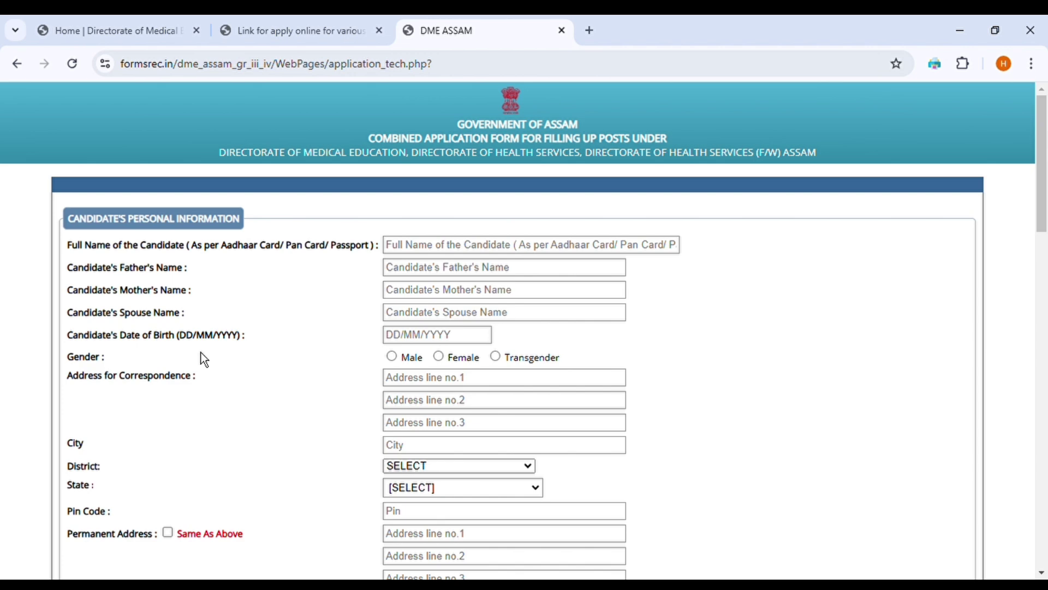
Open the calendar for the candidate's date of birth and clear the date.
left_click(410, 343)
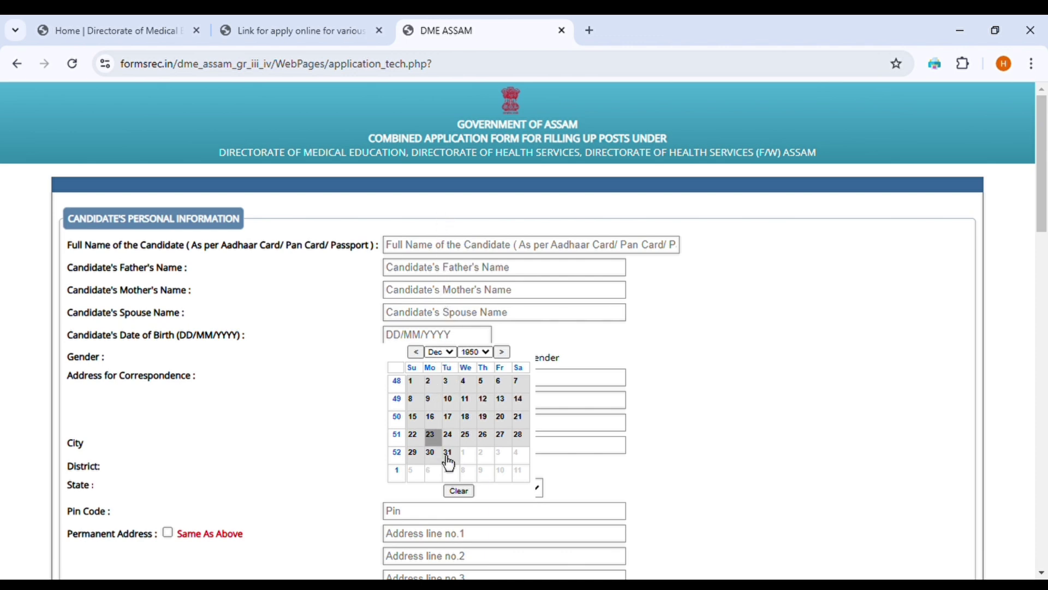
left_click(468, 501)
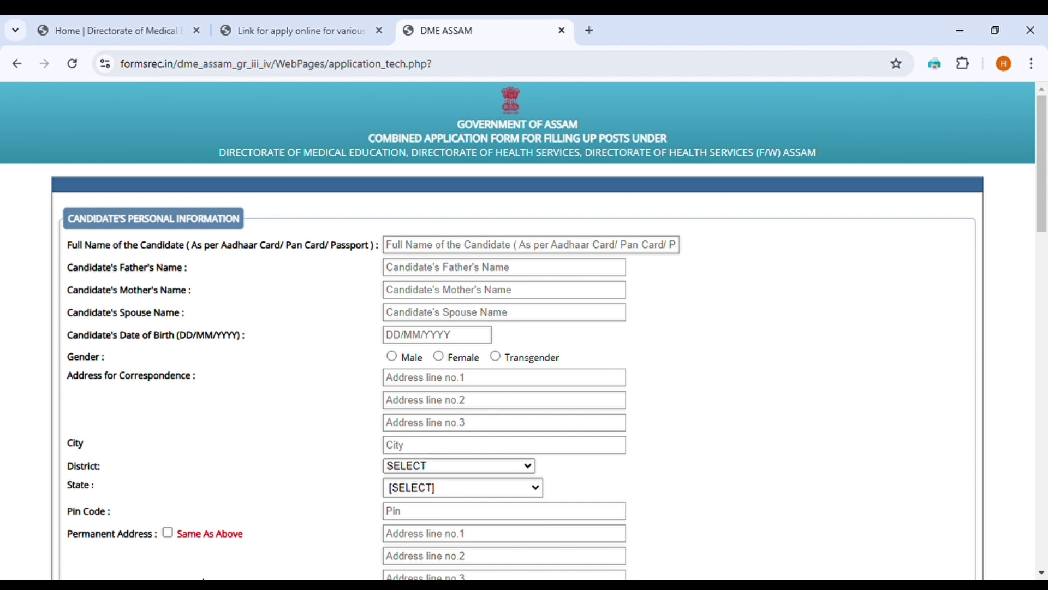
Set the state of the correspondence address to Assam and move on to its pin code field.
left_click(498, 493)
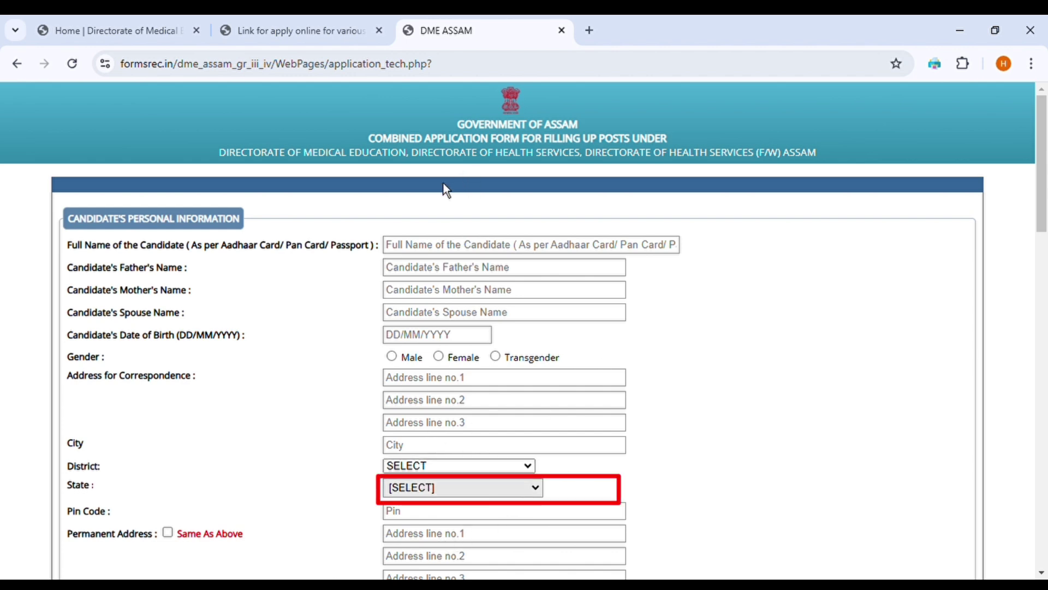
left_click(429, 199)
scroll(544, 435, "down", 3)
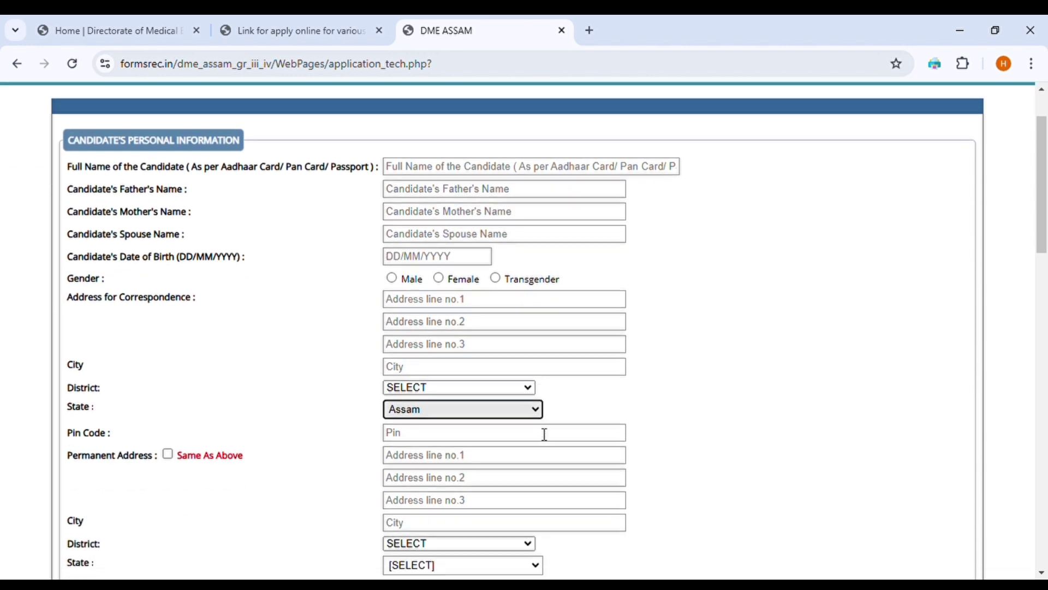
key("Tab")
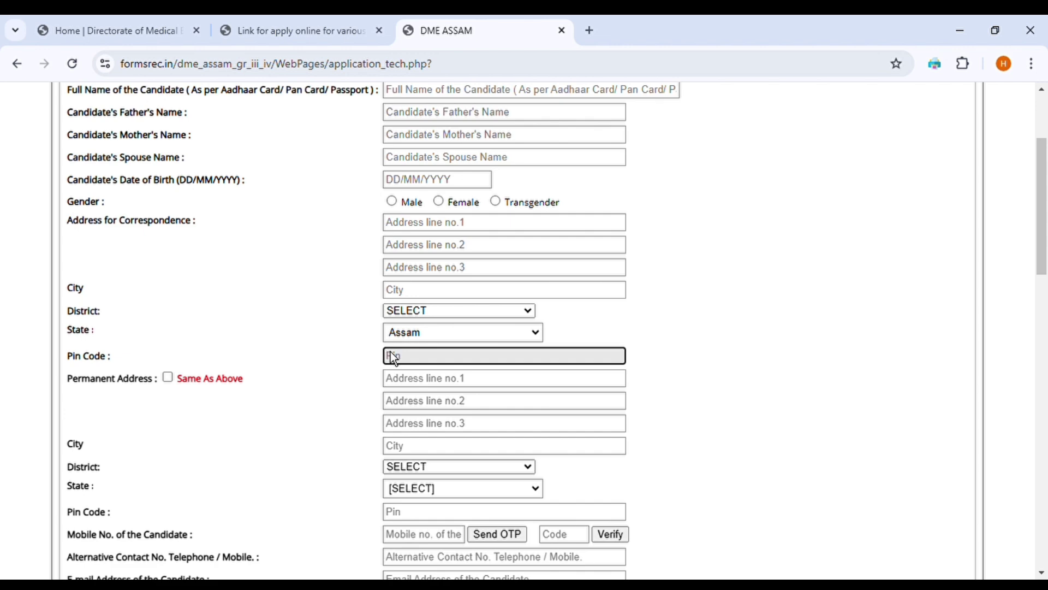
Try marking the permanent address as Same As Above and clear that option again.
left_click(180, 391)
left_click(168, 377)
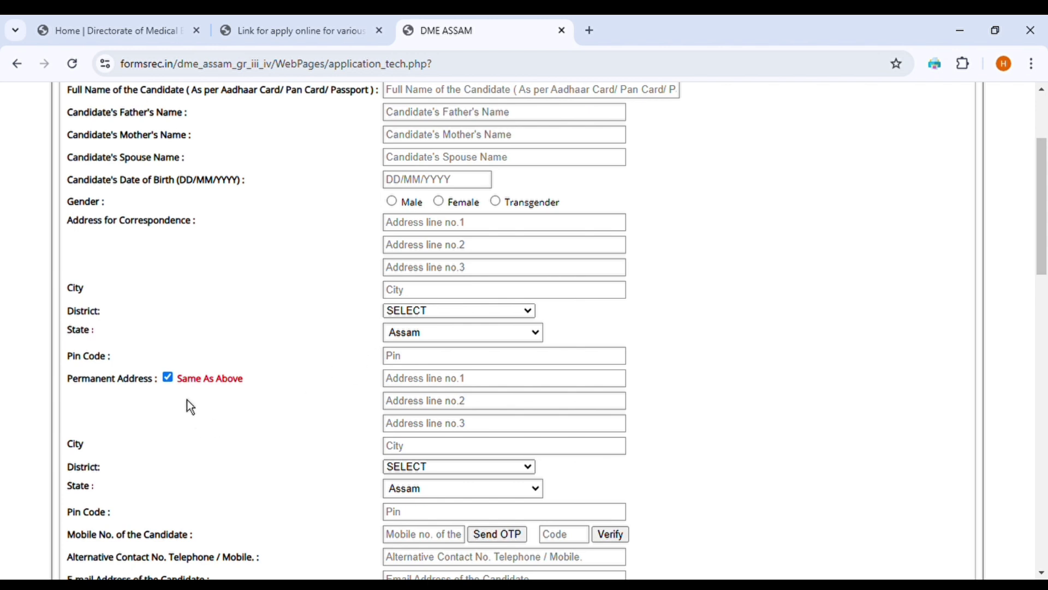
left_click(168, 377)
Examine the mobile number verification, e-mail address and physical identification mark fields in the candidate's personal information.
scroll(461, 420, "down", 1)
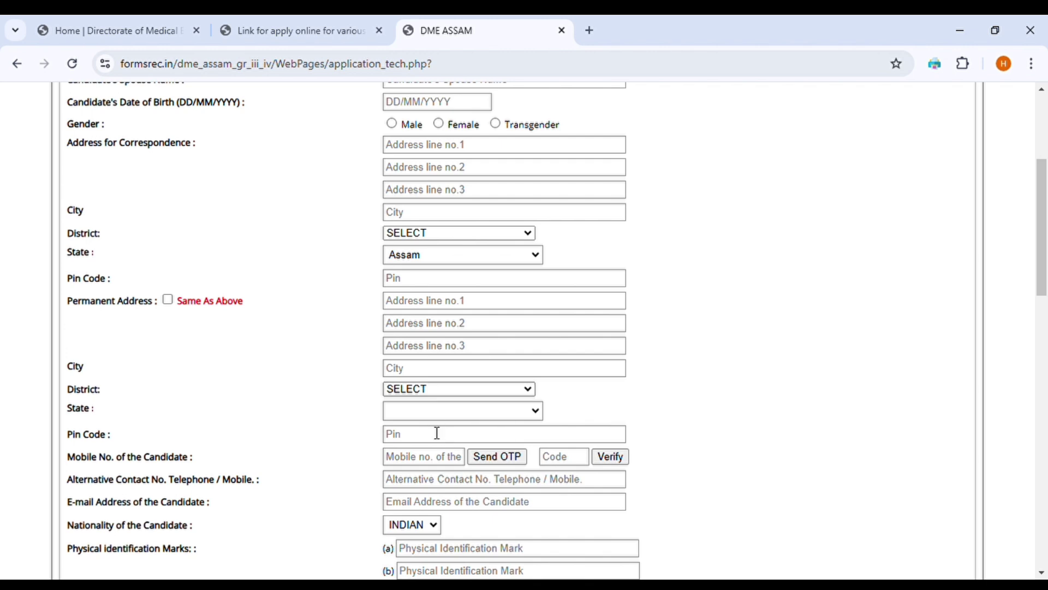
scroll(428, 448, "down", 2)
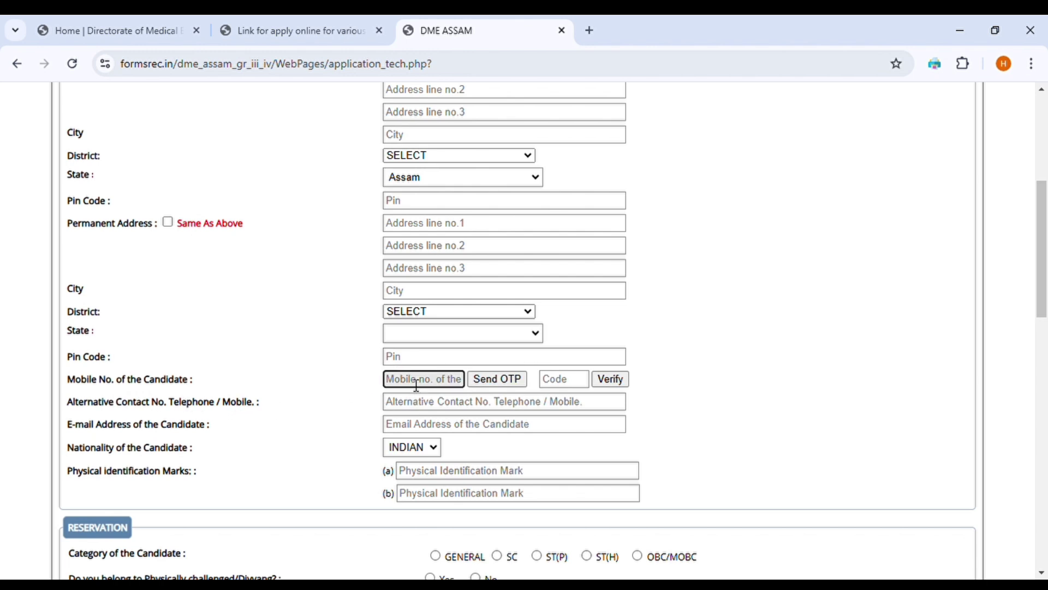
left_click(395, 380)
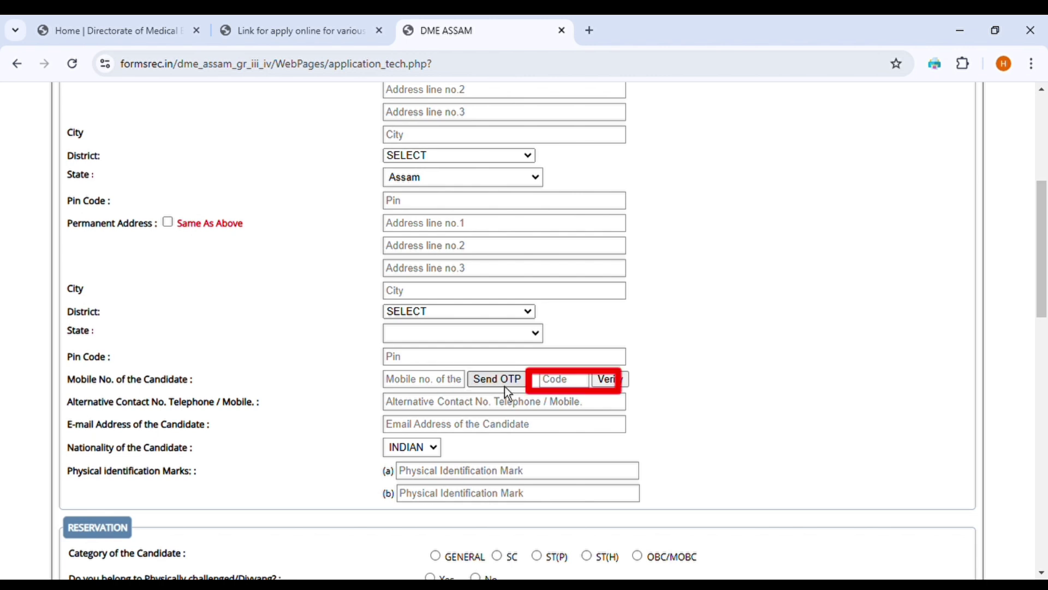
left_click(570, 381)
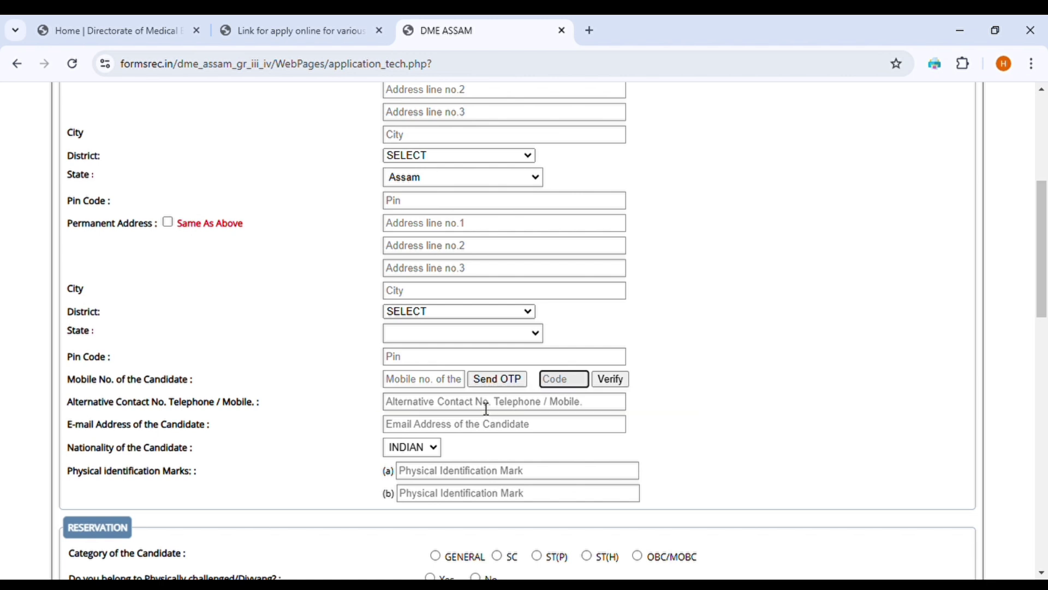
scroll(524, 417, "down", 1)
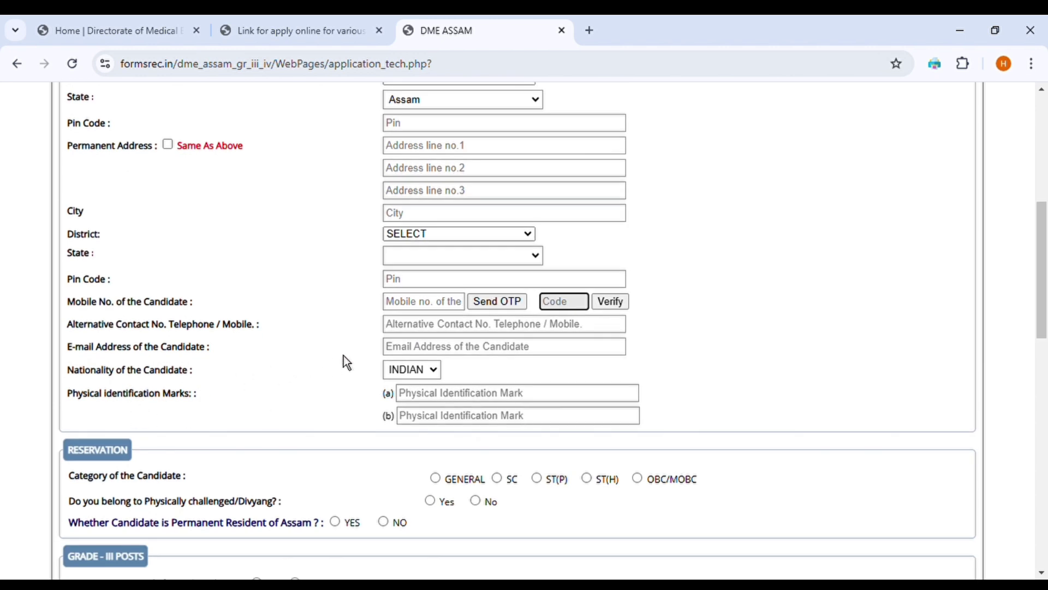
left_click(428, 354)
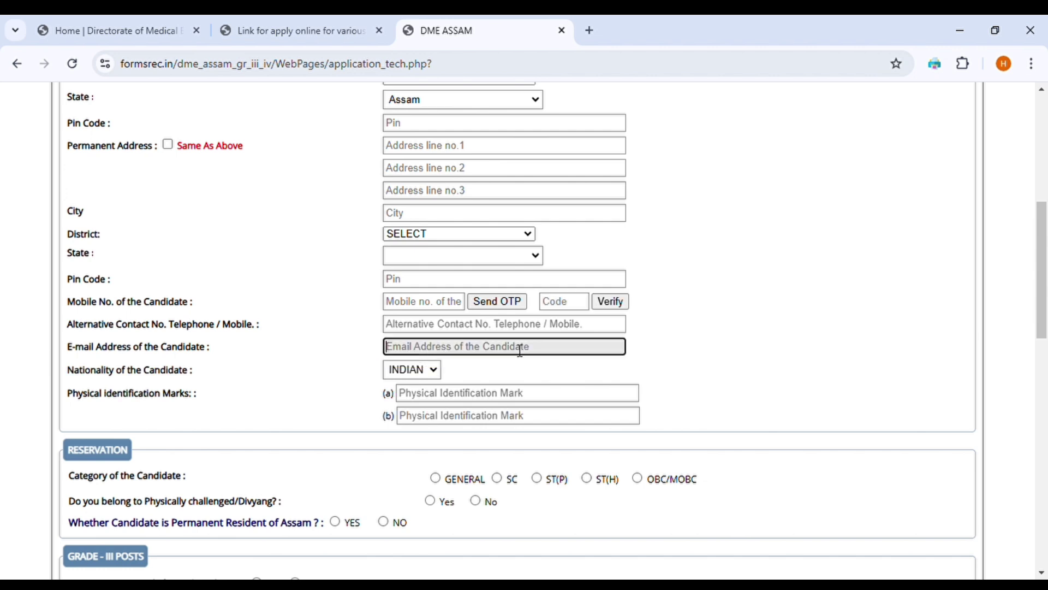
left_click(659, 355)
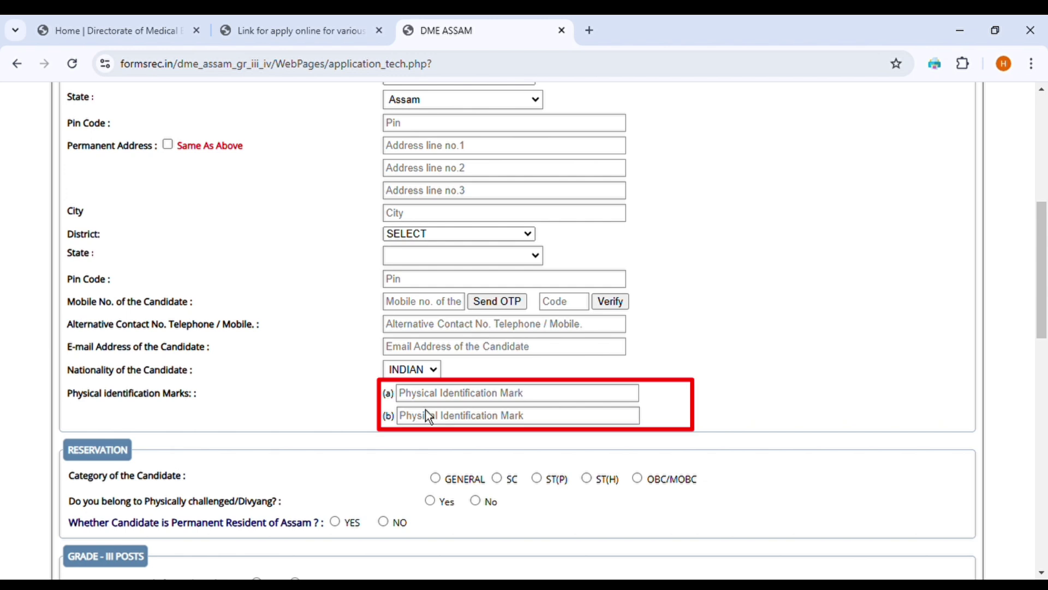
left_click(439, 417)
left_click(439, 398)
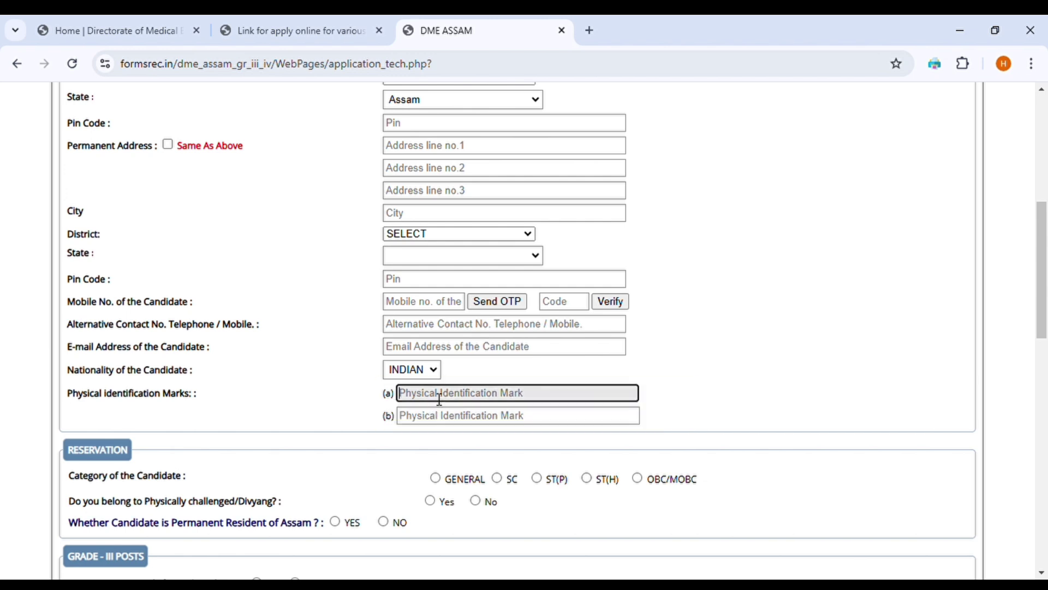
left_click(436, 418)
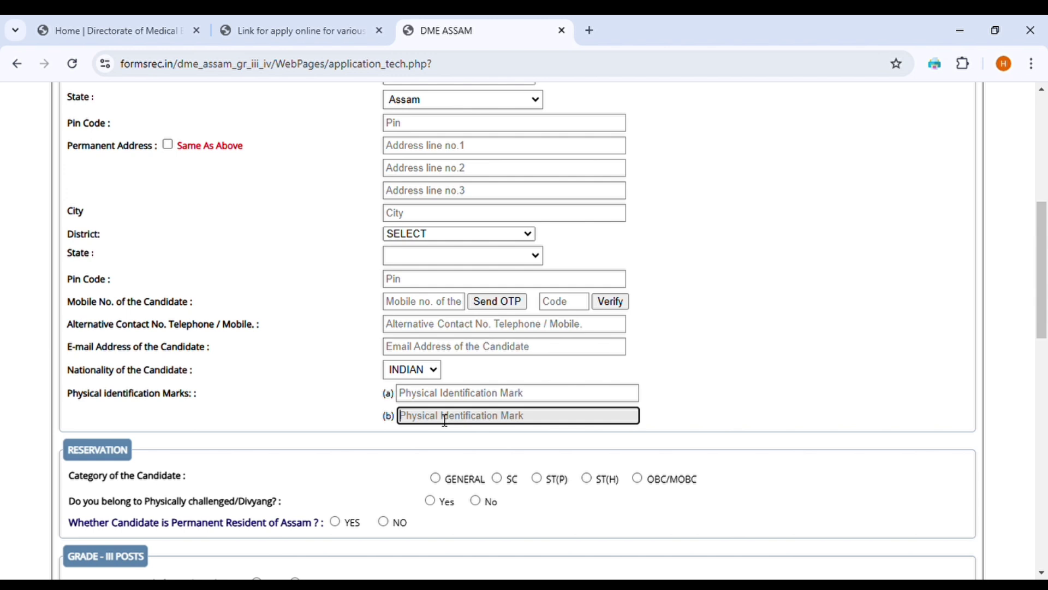
Try the GENERAL, SC and OBC/MOBC options for the candidate's category in the Reservation section.
scroll(558, 360, "down", 2)
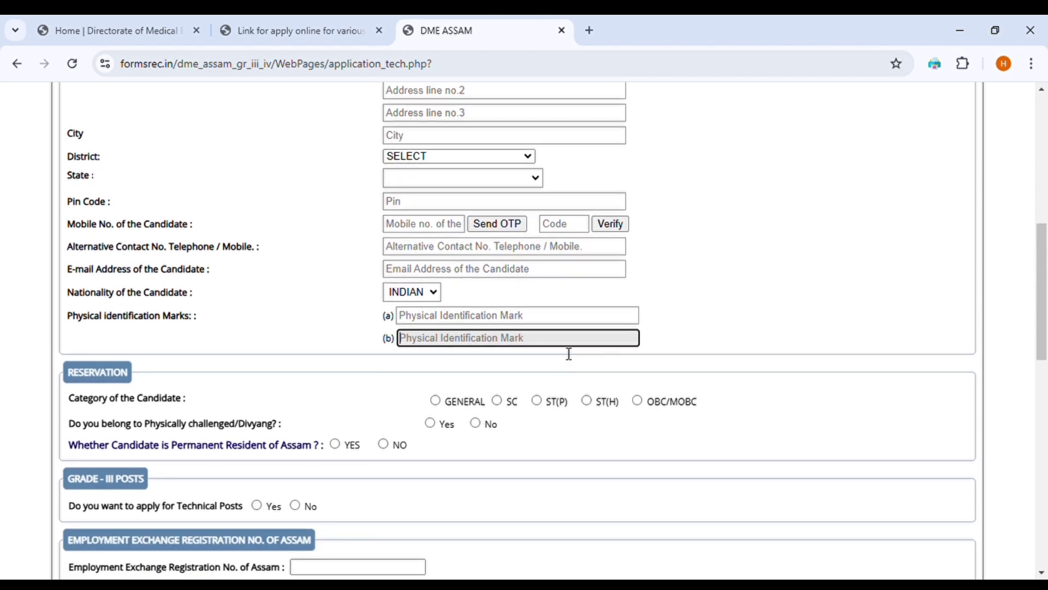
scroll(569, 350, "down", 1)
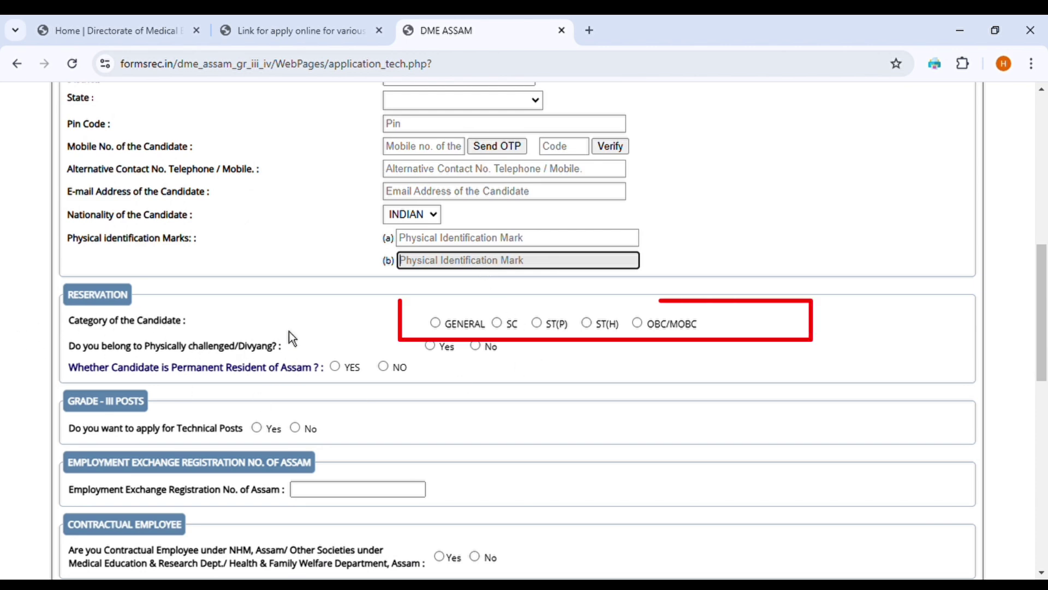
left_click(436, 327)
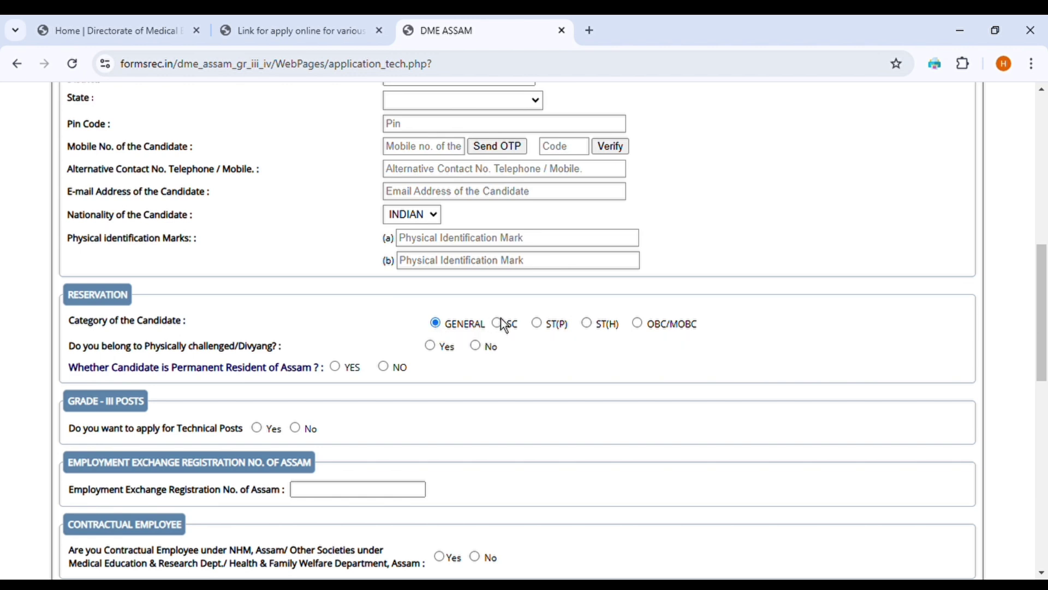
left_click(506, 332)
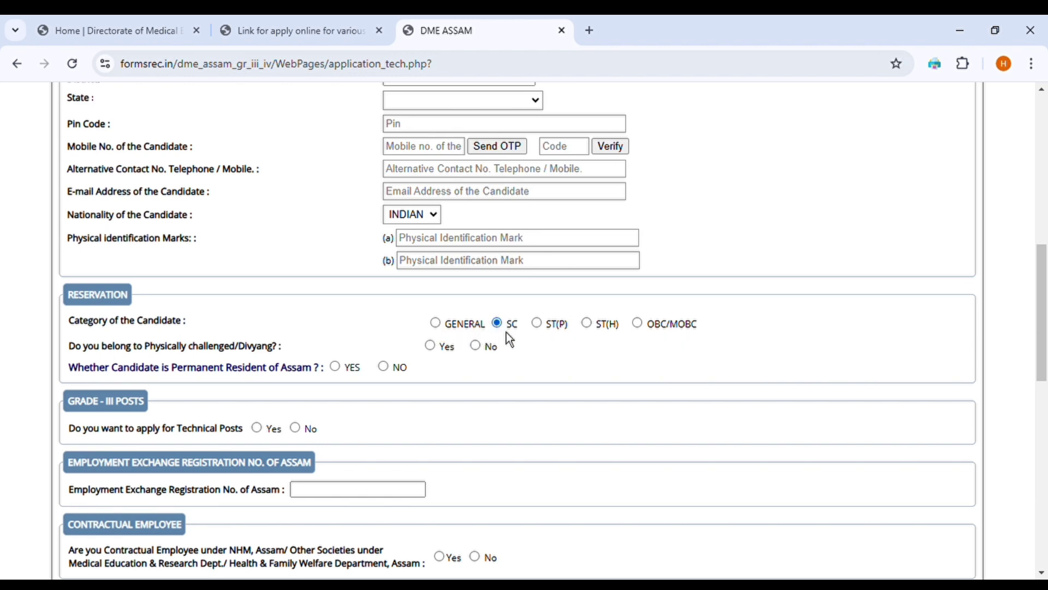
left_click(549, 334)
left_click(644, 330)
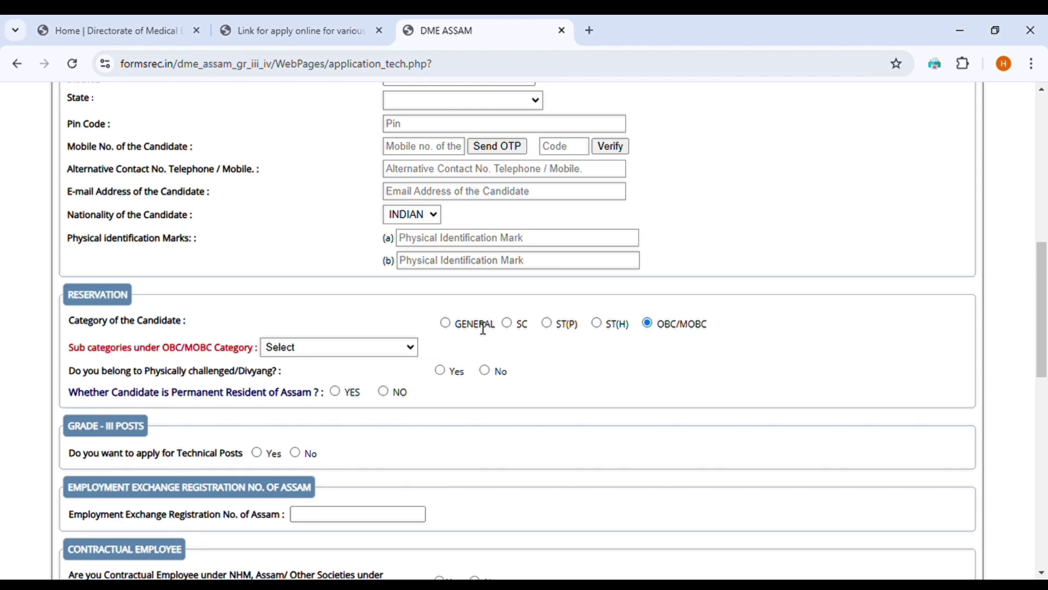
left_click(453, 327)
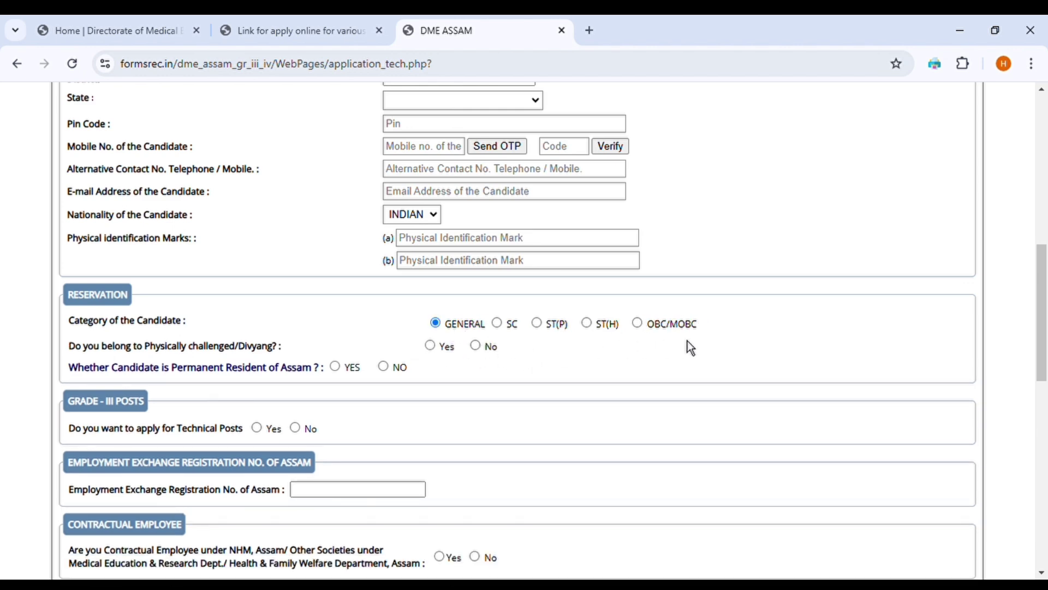
left_click(640, 328)
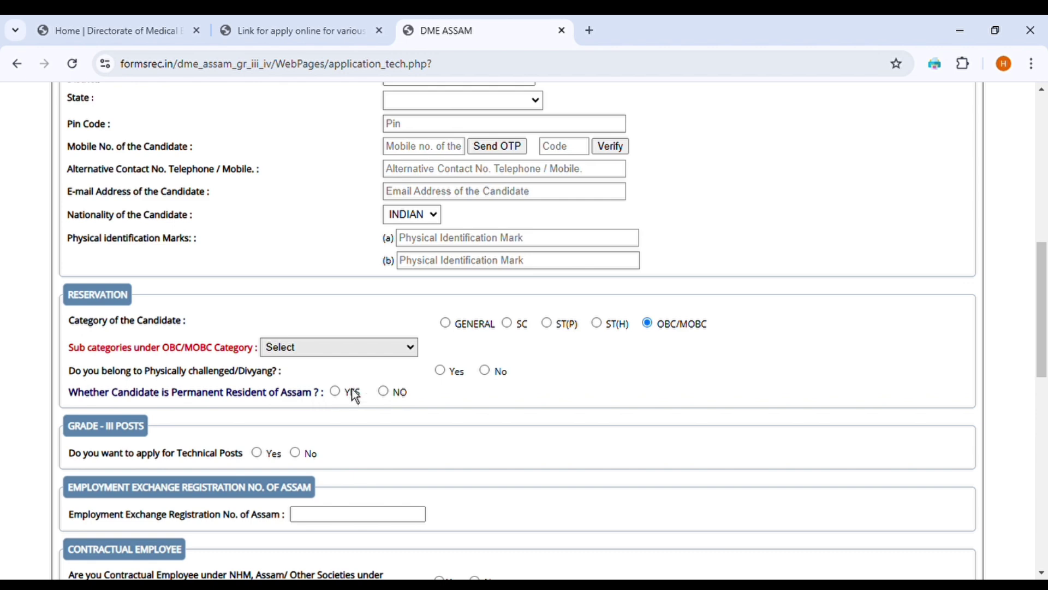
Set the candidate's category to GENERAL and answer YES for permanent resident of Assam.
left_click(453, 336)
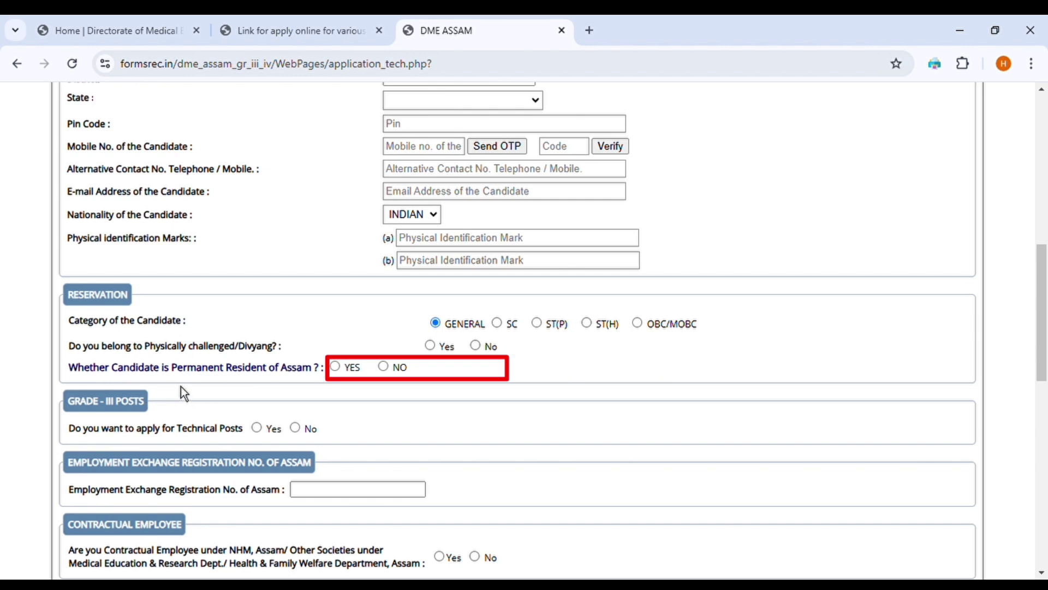
left_click(343, 375)
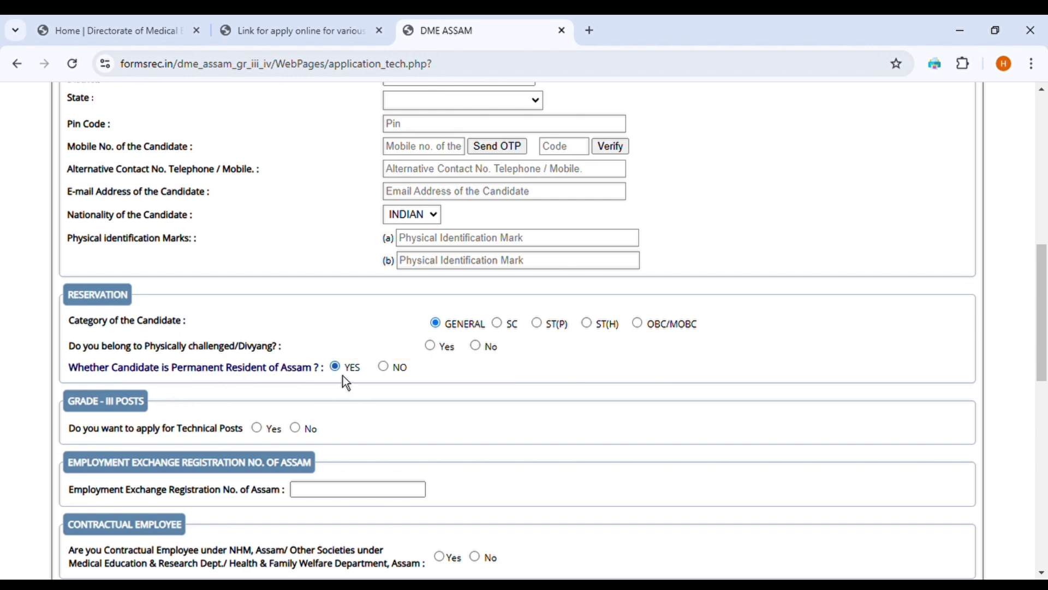
Switch the permanent resident of Assam answer to NO and back to YES, and answer Yes to applying for Technical Posts.
left_click(394, 375)
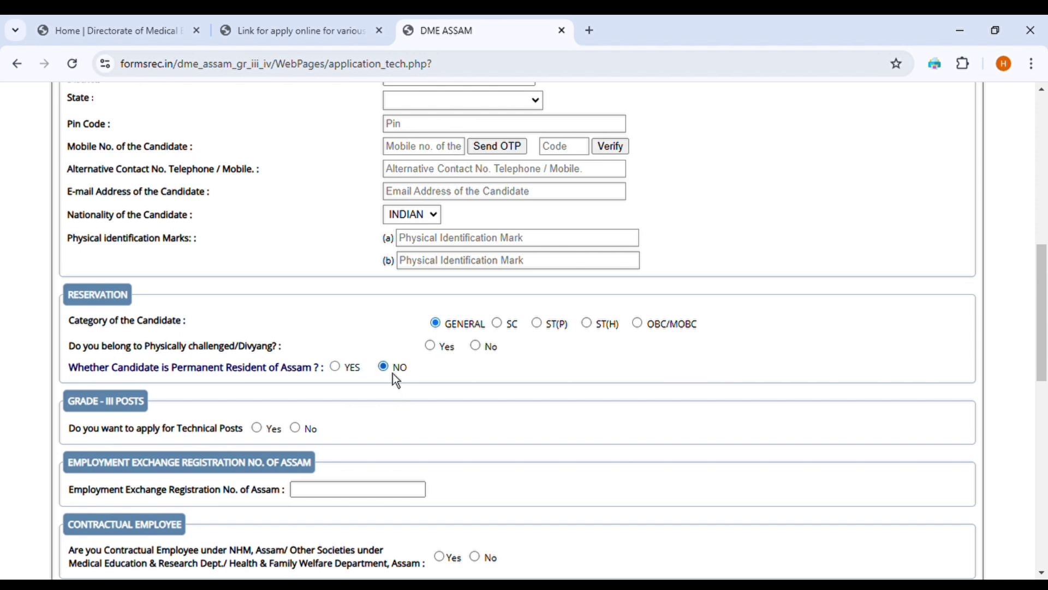
left_click(350, 381)
scroll(473, 379, "down", 2)
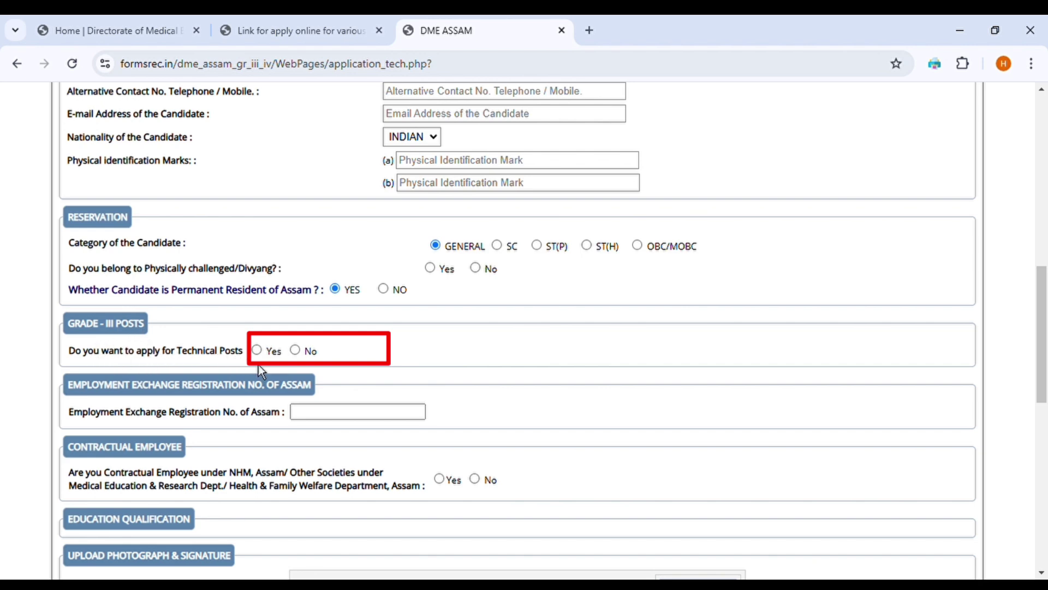
left_click(273, 352)
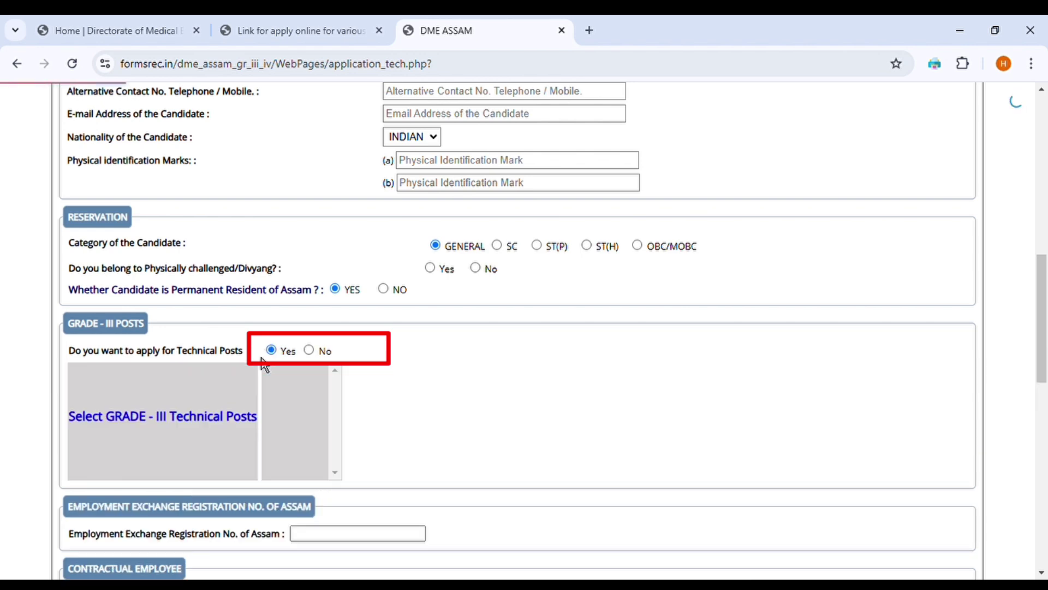
scroll(311, 415, "down", 3)
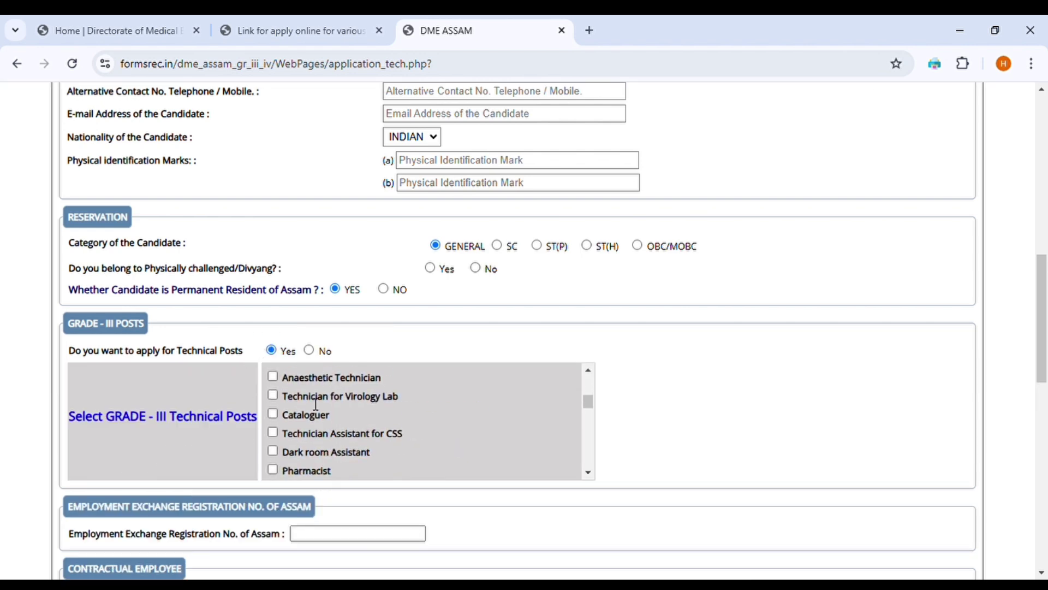
Try answering No to applying for Technical Posts and dismiss the resulting alert.
scroll(311, 382, "up", 3)
left_click(314, 355)
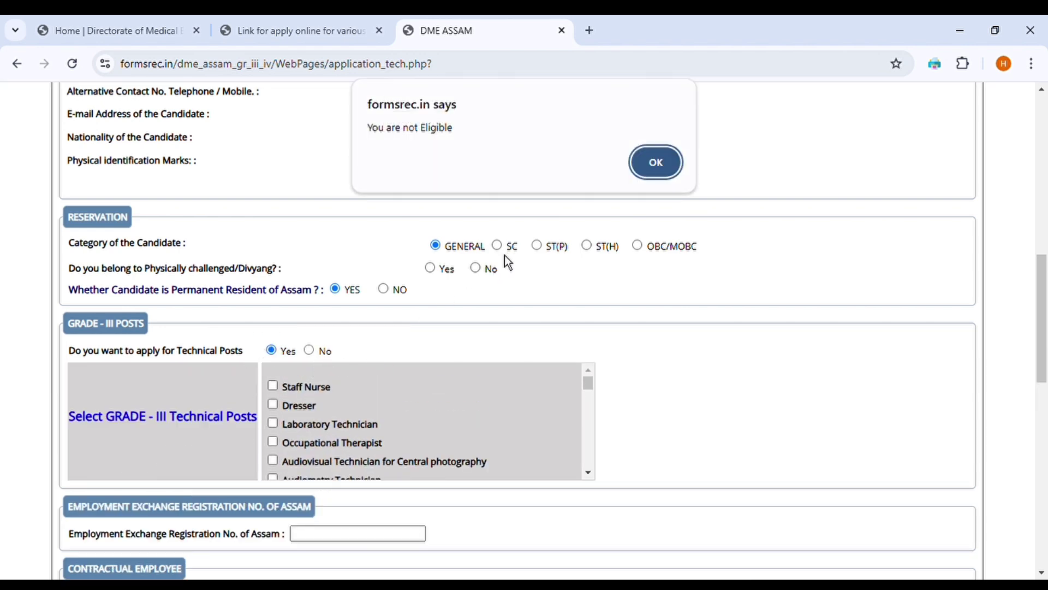
left_click(677, 175)
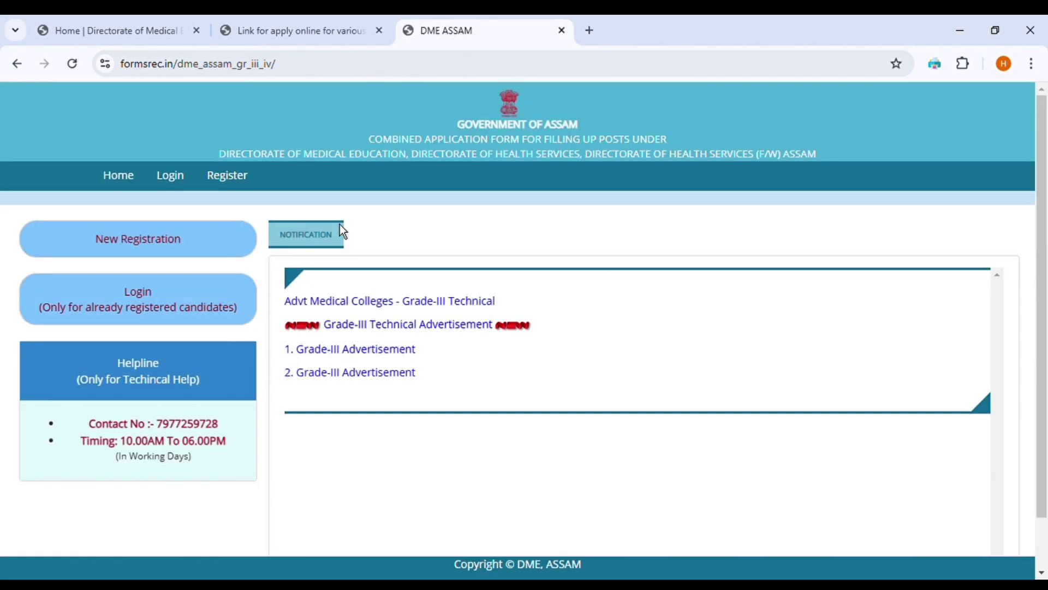
Reopen the online application portal from the Grade-III (Technical) posts link page, accepting the external redirect.
left_click(149, 31)
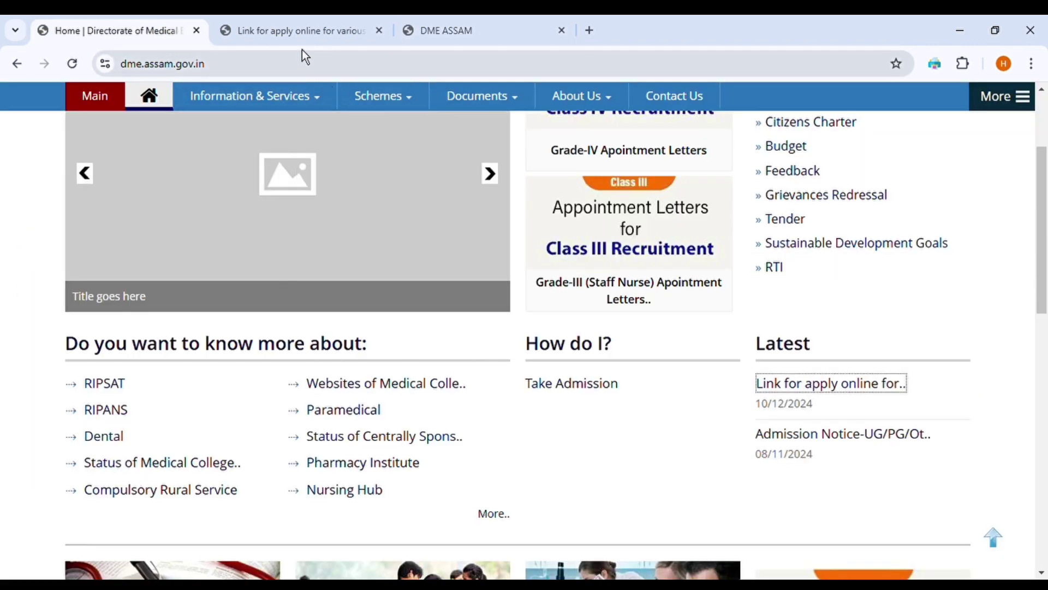
left_click(303, 30)
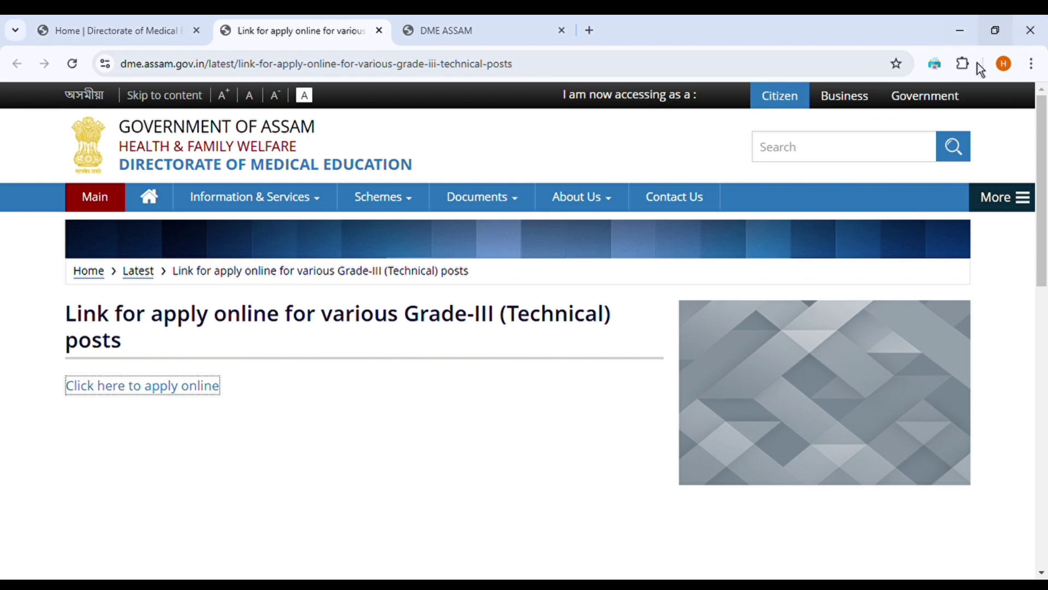
left_click(136, 401)
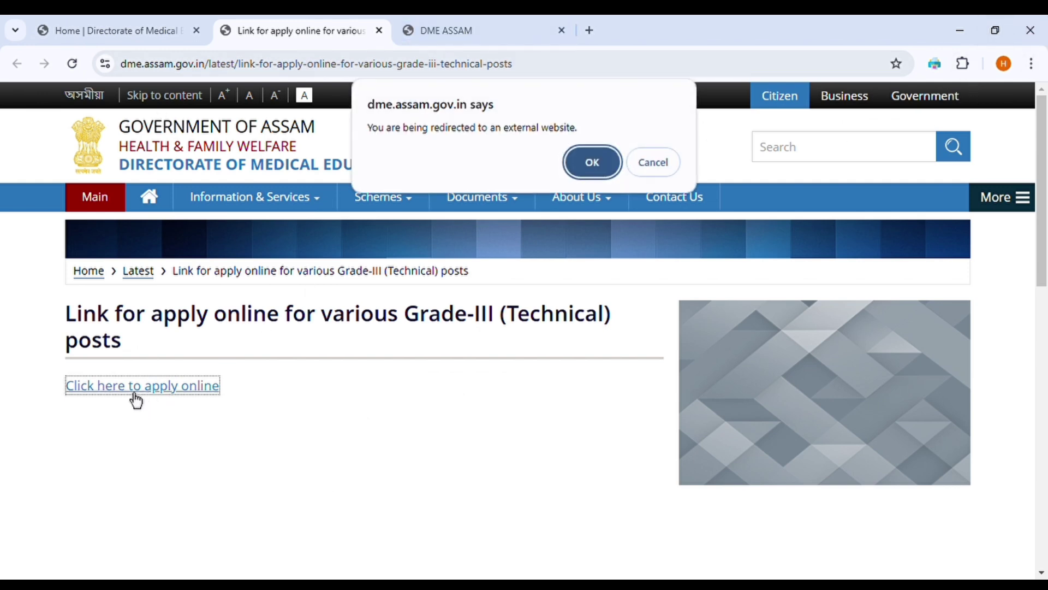
left_click(607, 166)
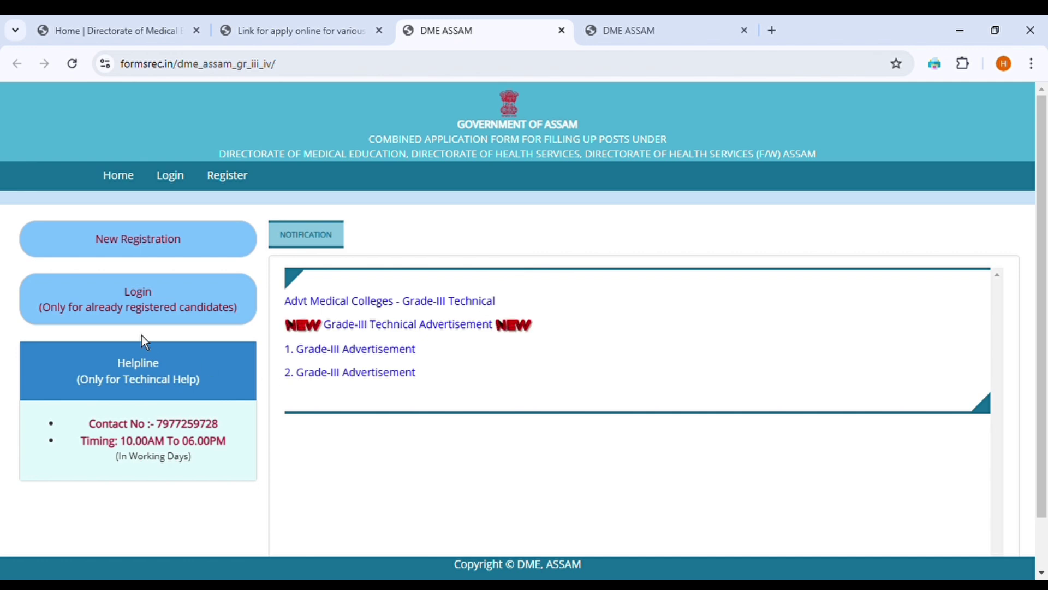
Start a new registration and proceed past the general instructions to the application form.
left_click(159, 250)
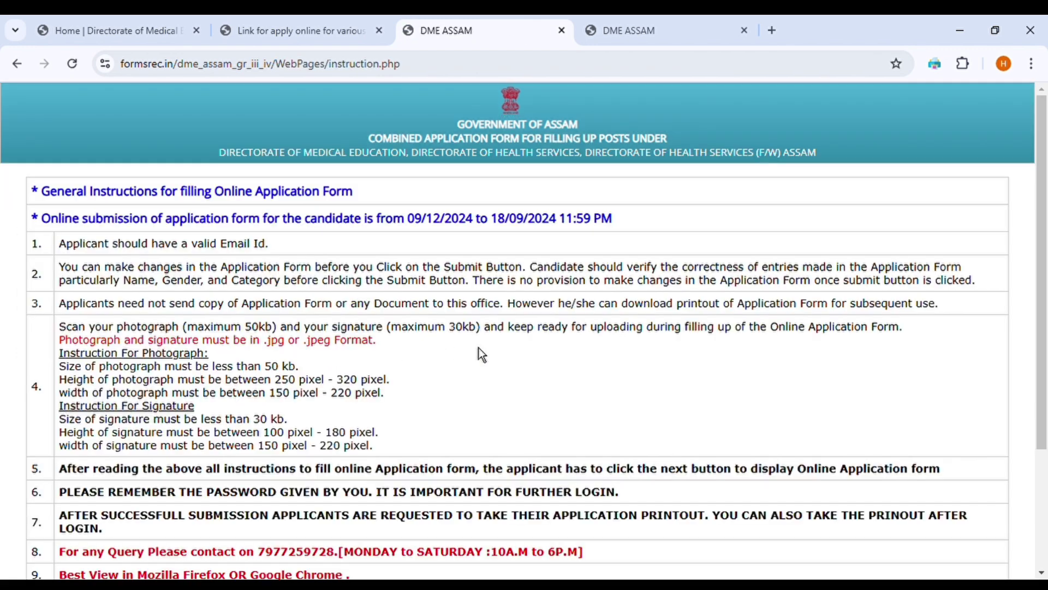
scroll(442, 358, "down", 1)
scroll(441, 356, "down", 3)
left_click(518, 540)
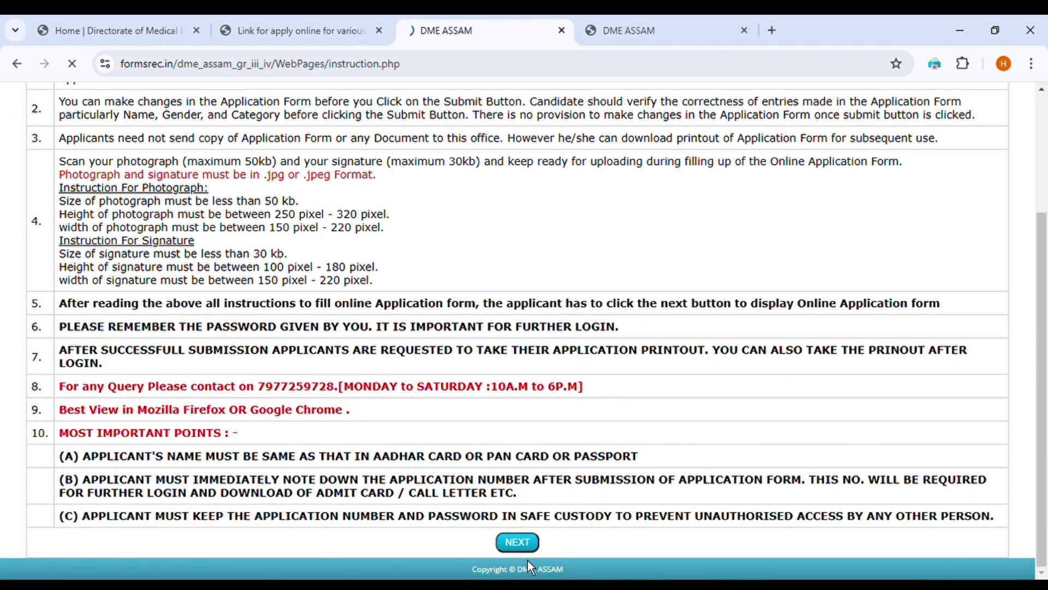
Answer Yes to applying for Technical Posts in the Grade-III Posts section.
scroll(505, 370, "down", 10)
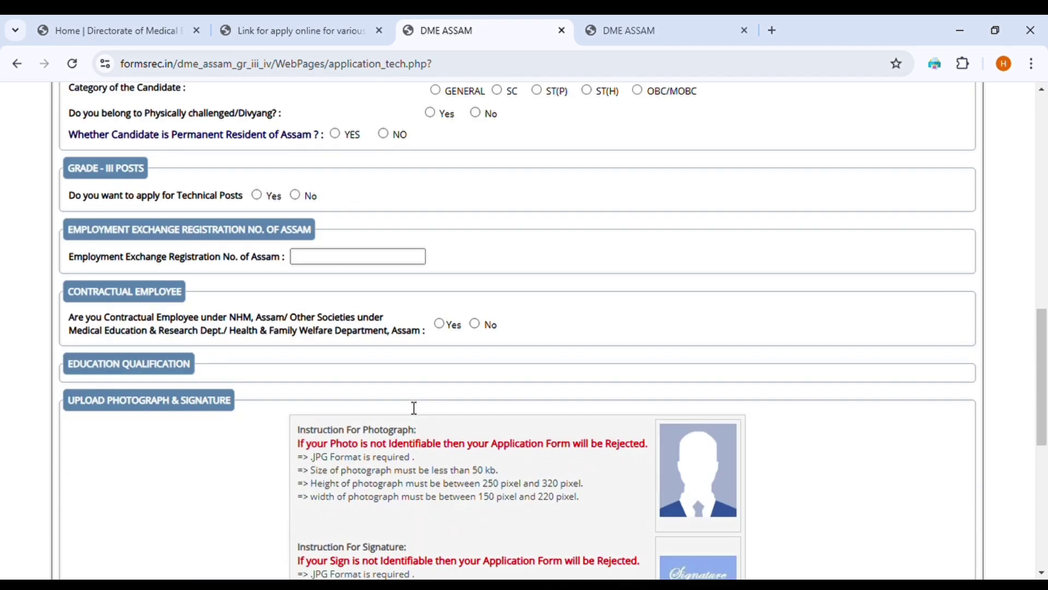
scroll(415, 413, "up", 3)
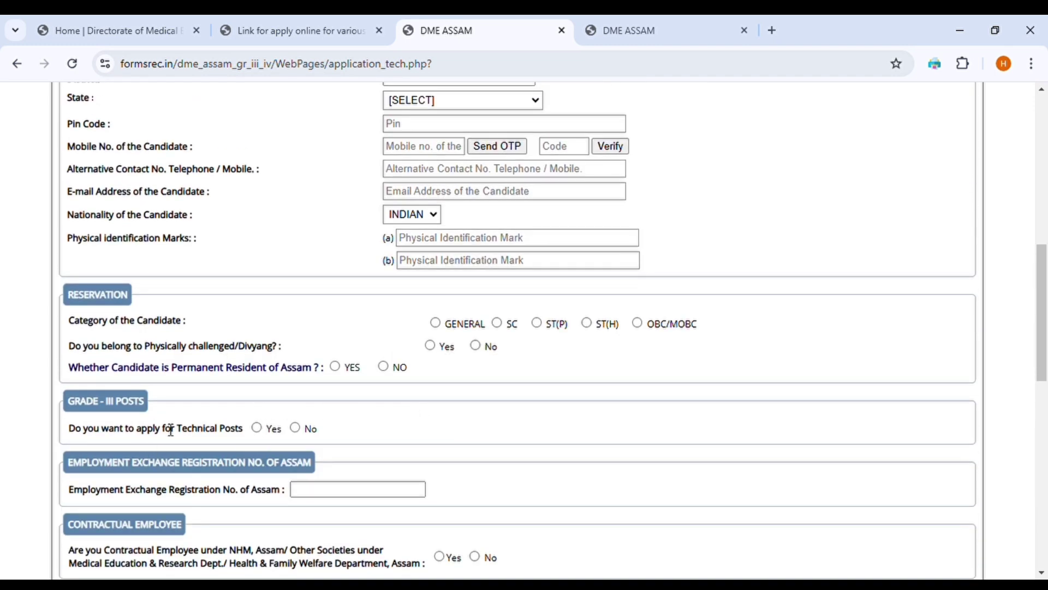
left_click(266, 437)
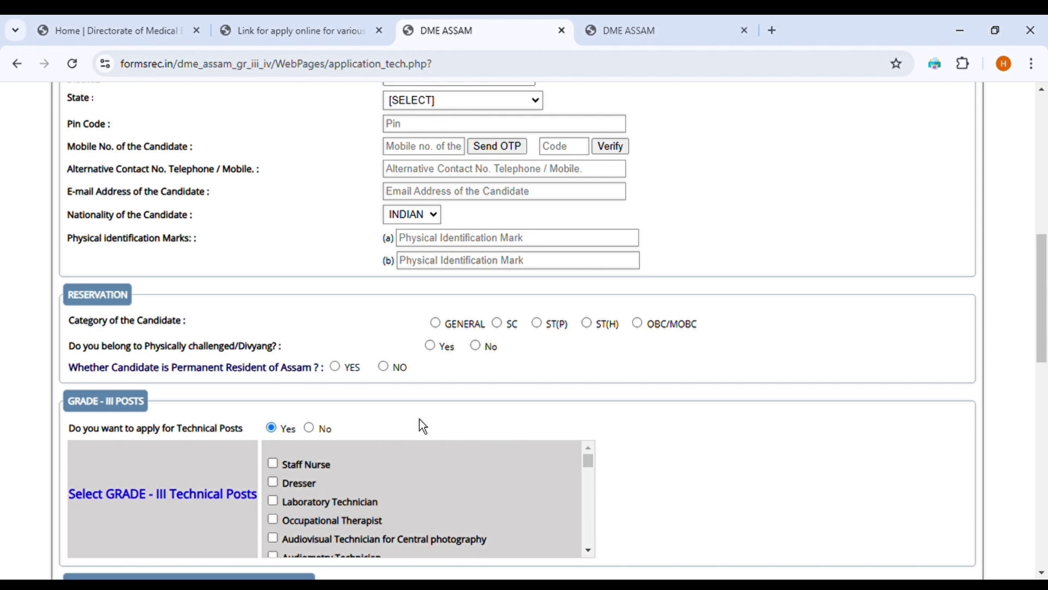
Examine the full list of selectable Grade-III technical posts.
scroll(420, 420, "down", 3)
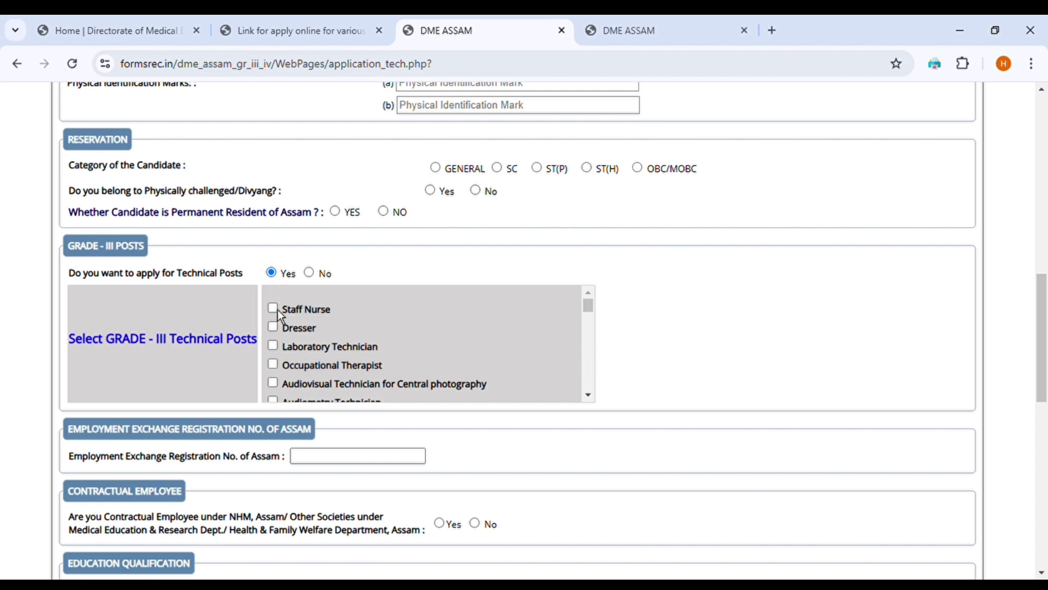
scroll(381, 340, "down", 5)
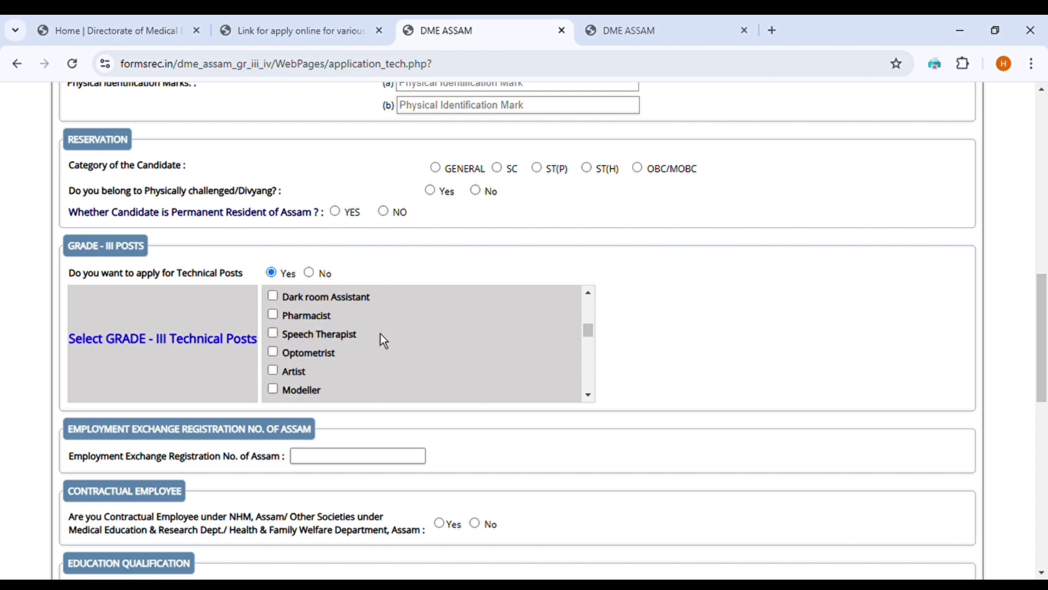
scroll(381, 339, "up", 5)
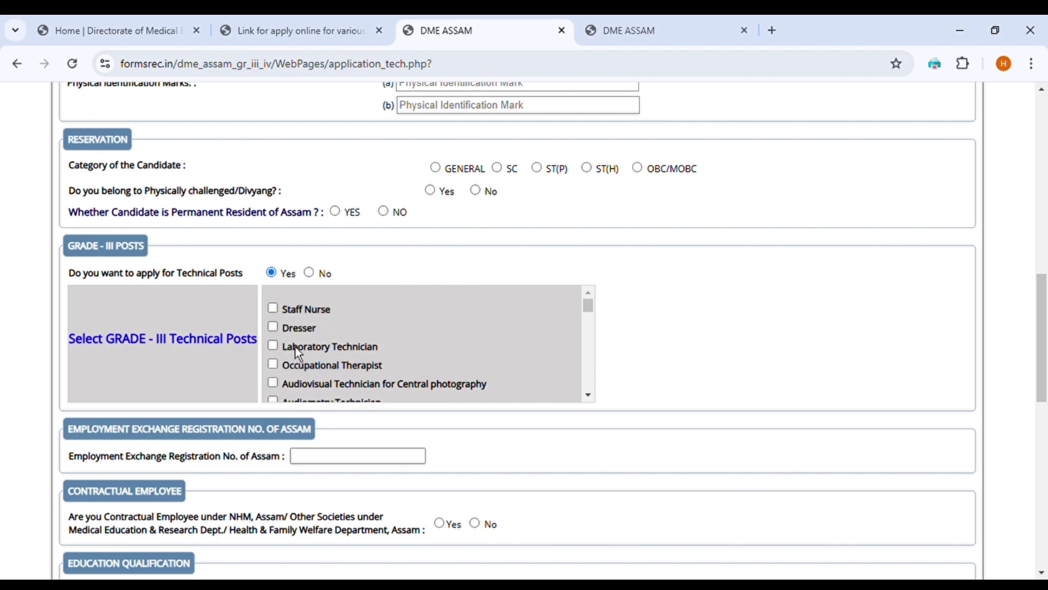
scroll(326, 346, "down", 6)
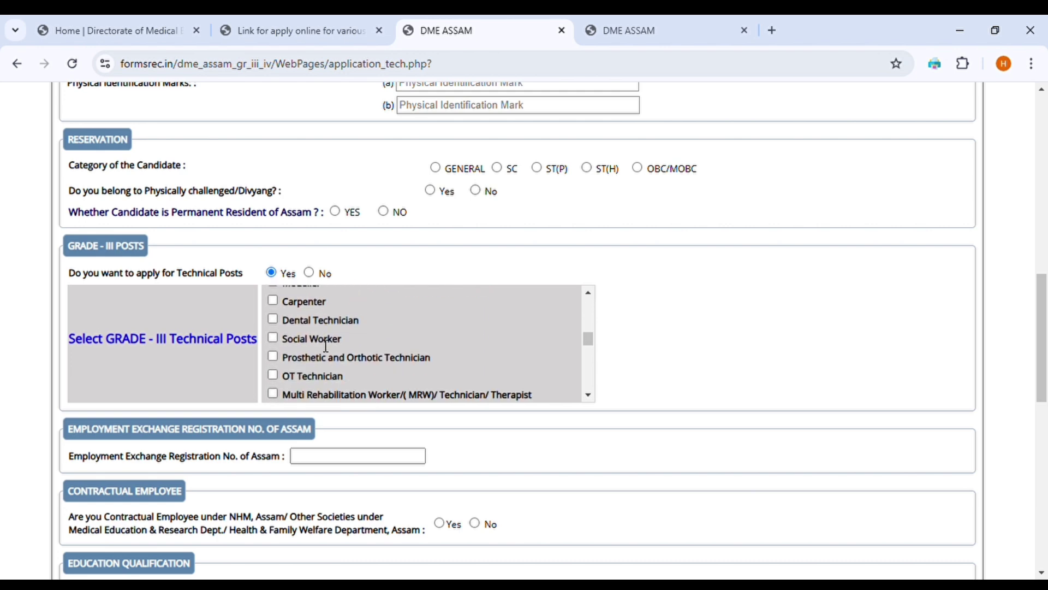
scroll(326, 345, "down", 10)
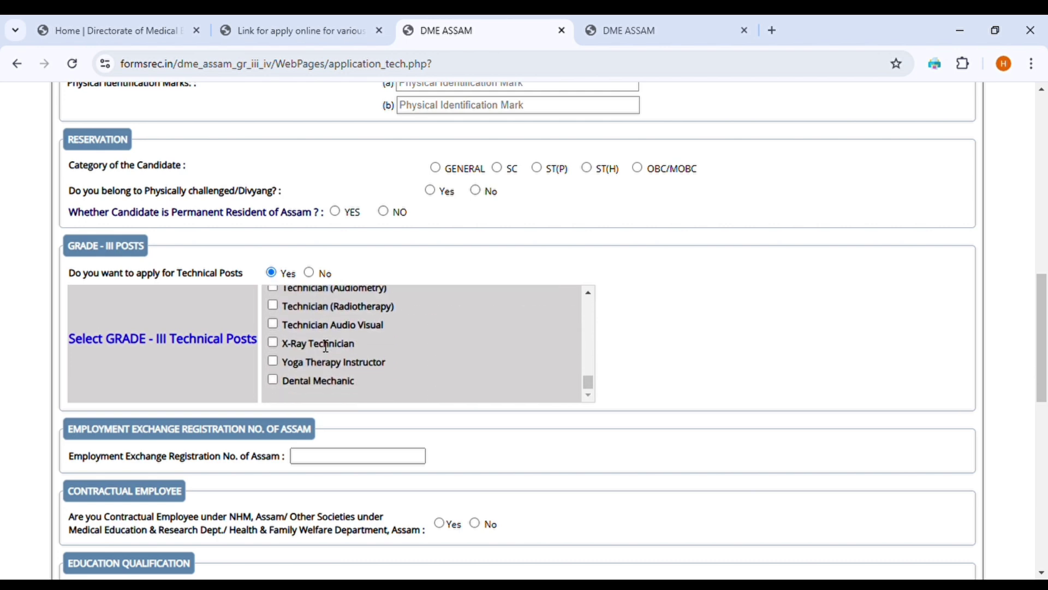
scroll(358, 392, "up", 8)
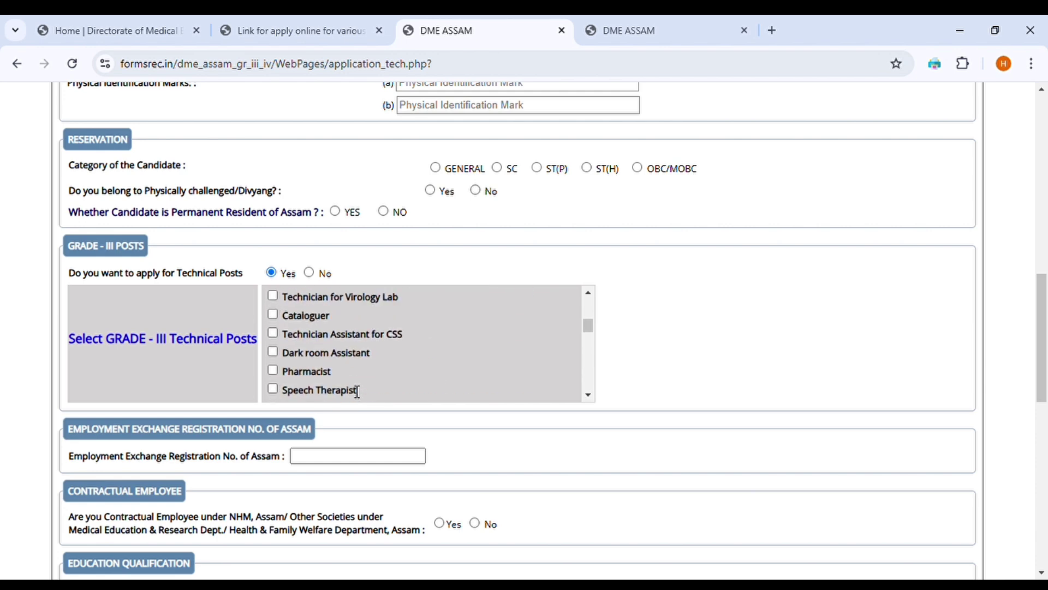
scroll(358, 391, "up", 3)
scroll(357, 392, "down", 6)
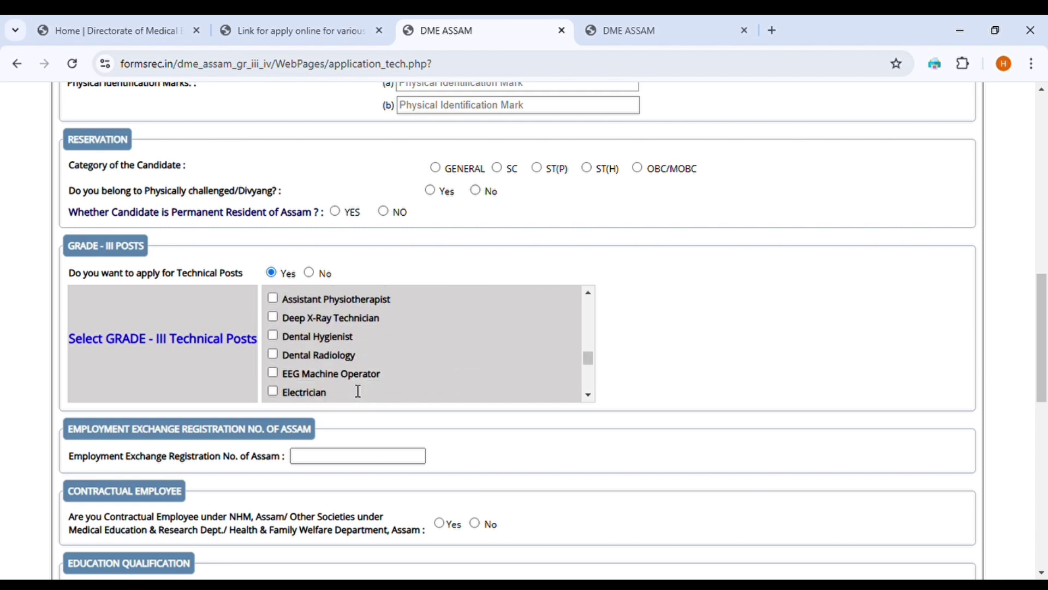
scroll(359, 391, "down", 10)
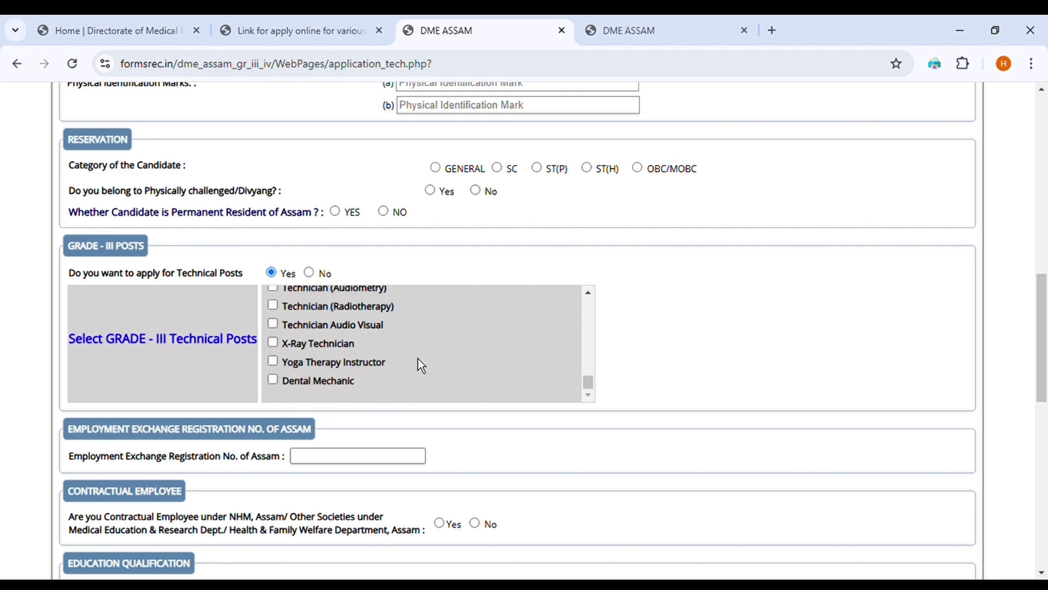
scroll(419, 364, "up", 5)
scroll(414, 363, "down", 3)
scroll(415, 364, "up", 5)
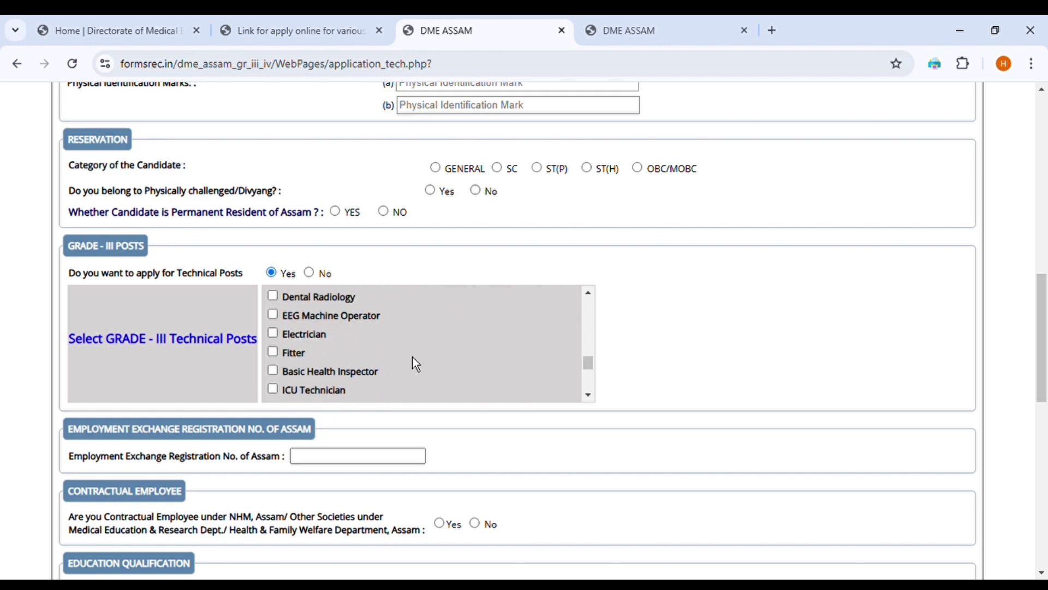
scroll(416, 364, "up", 8)
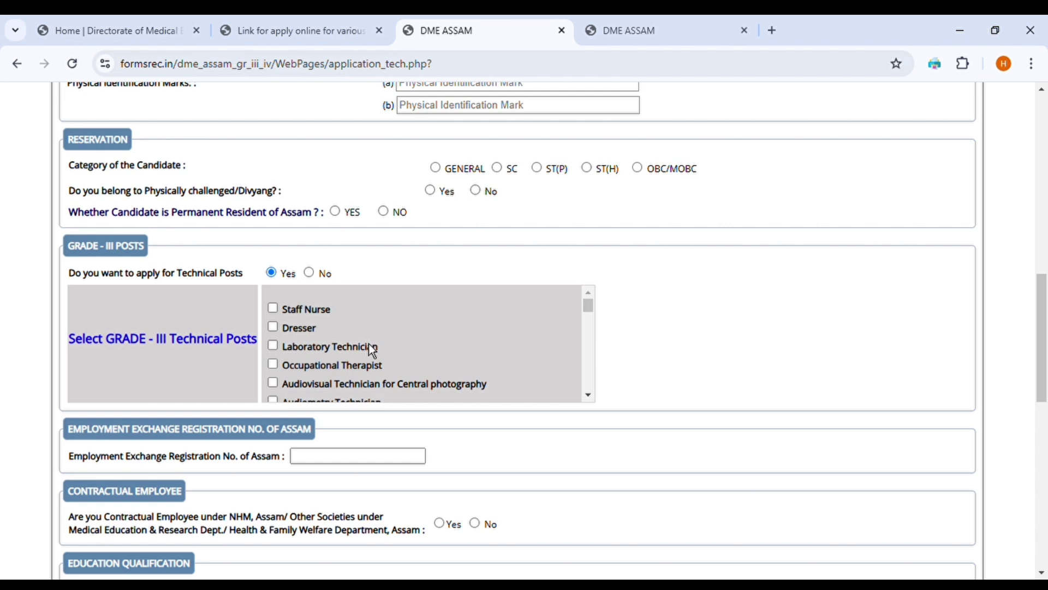
Select Staff Nurse, Dresser, Laboratory Technician, Occupational Therapist, Audiovisual Technician for Central photography and Radio Therapy Technician as the technical posts.
left_click(273, 309)
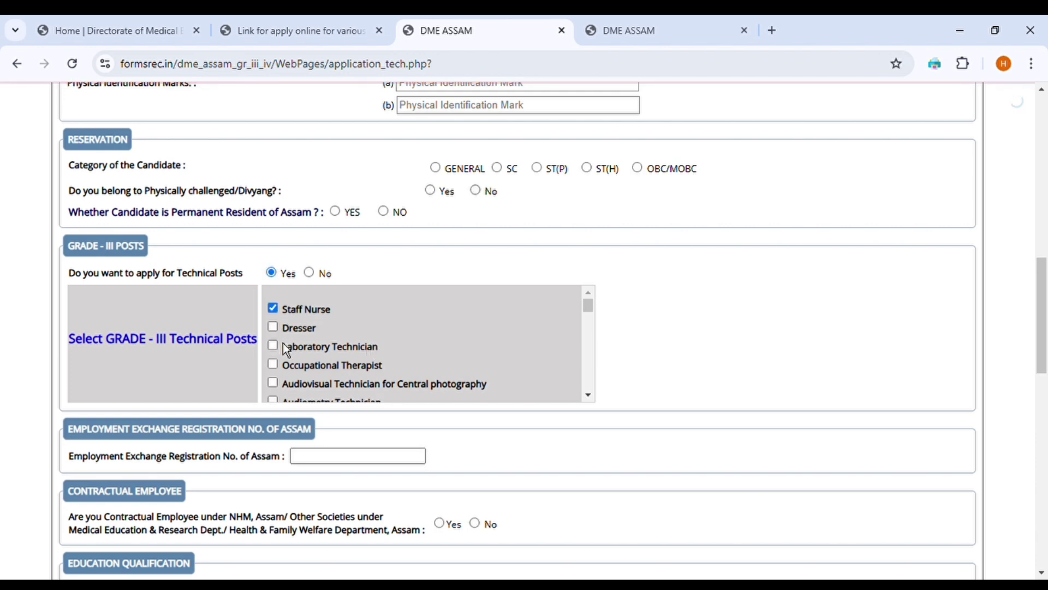
left_click(274, 328)
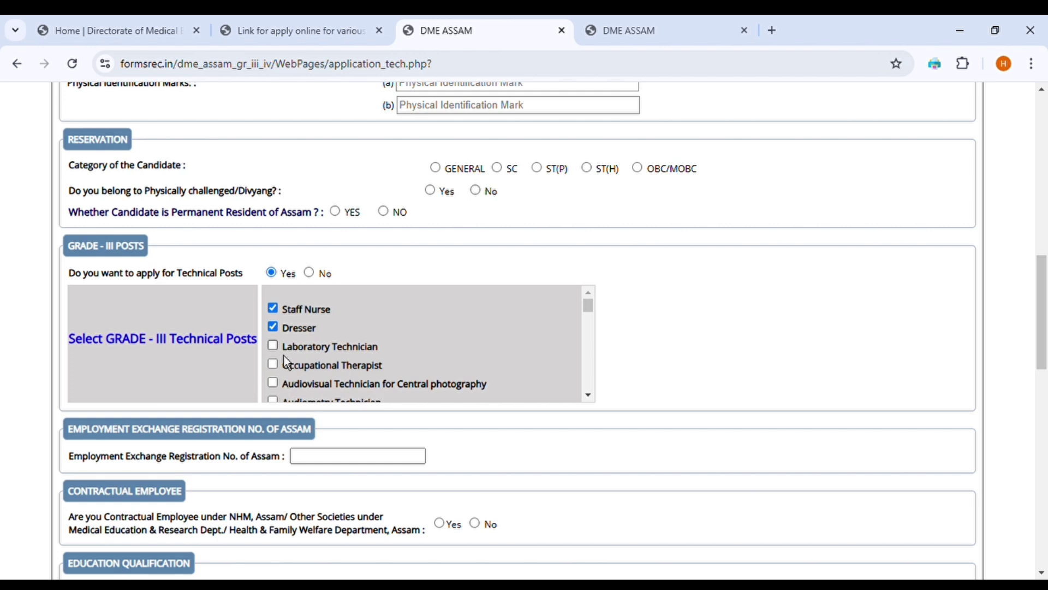
left_click(284, 354)
left_click(282, 367)
left_click(280, 392)
scroll(279, 371, "down", 3)
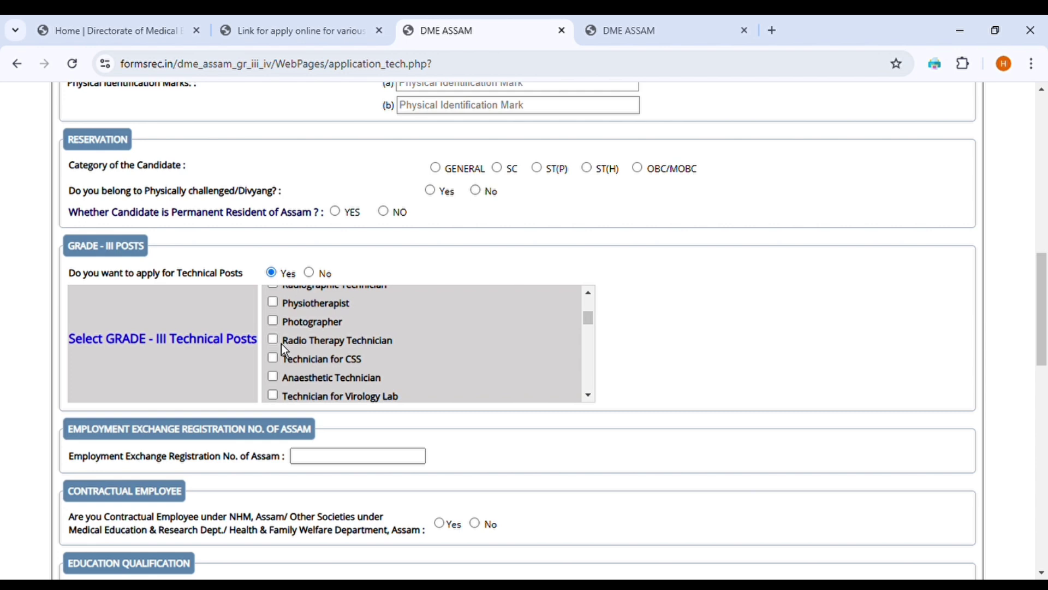
left_click(283, 345)
Review the chosen technical posts and the remaining choices in the Grade-III posts list.
scroll(315, 348, "up", 3)
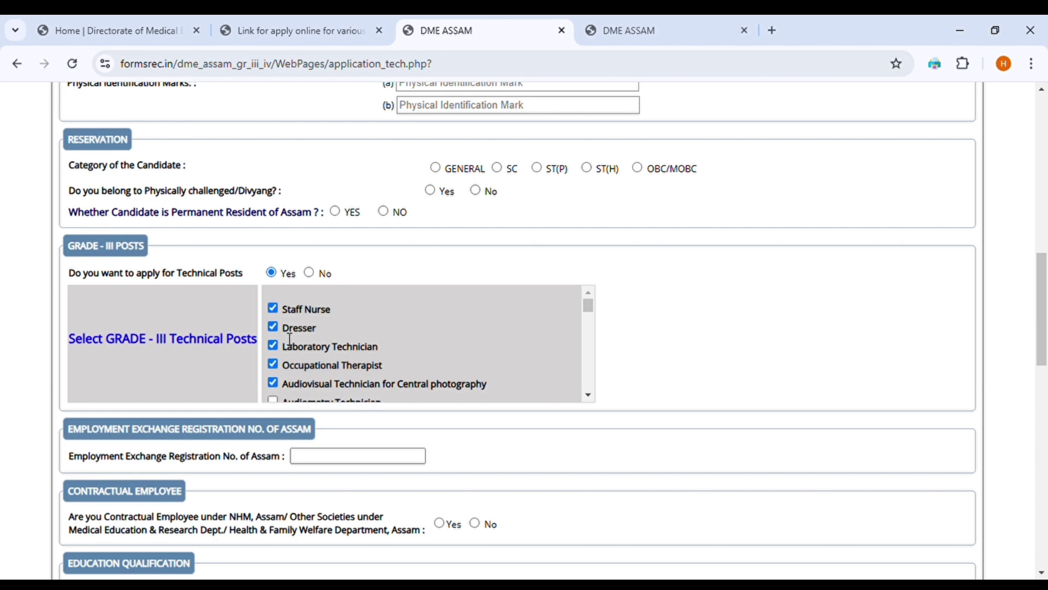
scroll(354, 347, "down", 6)
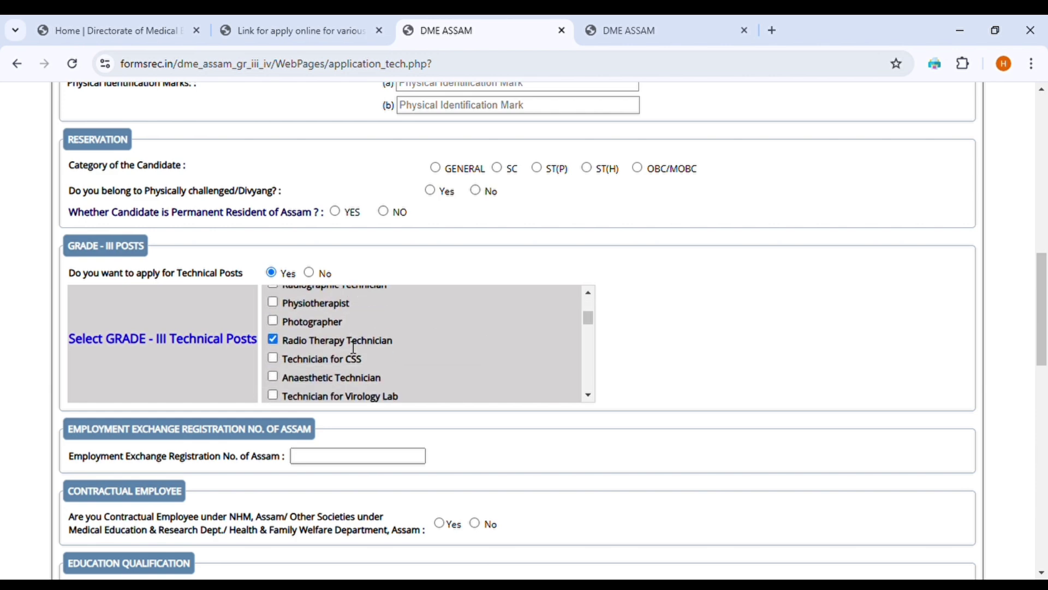
scroll(357, 334, "up", 3)
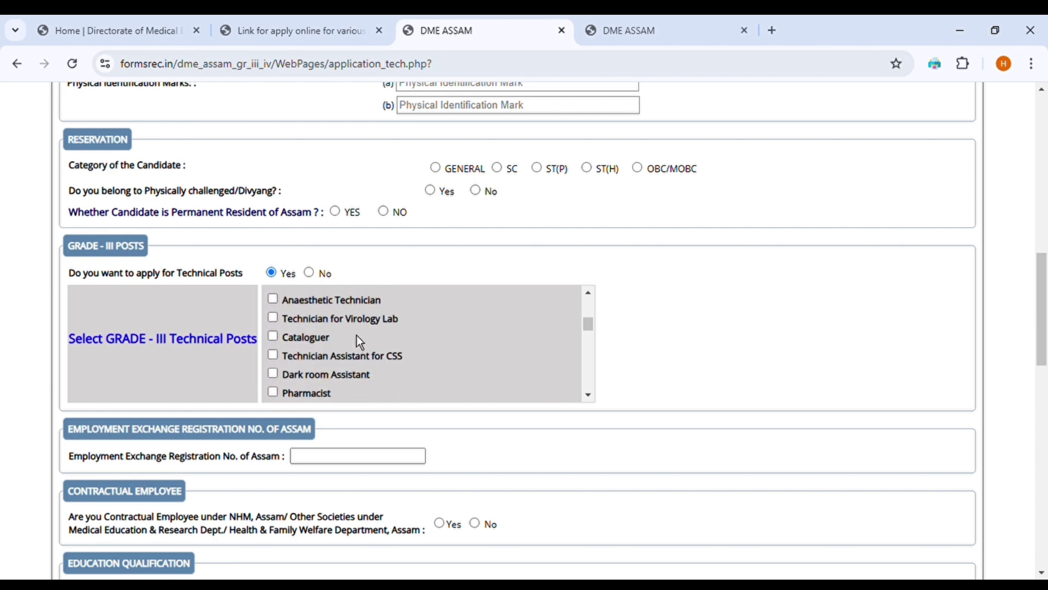
scroll(319, 363, "down", 1)
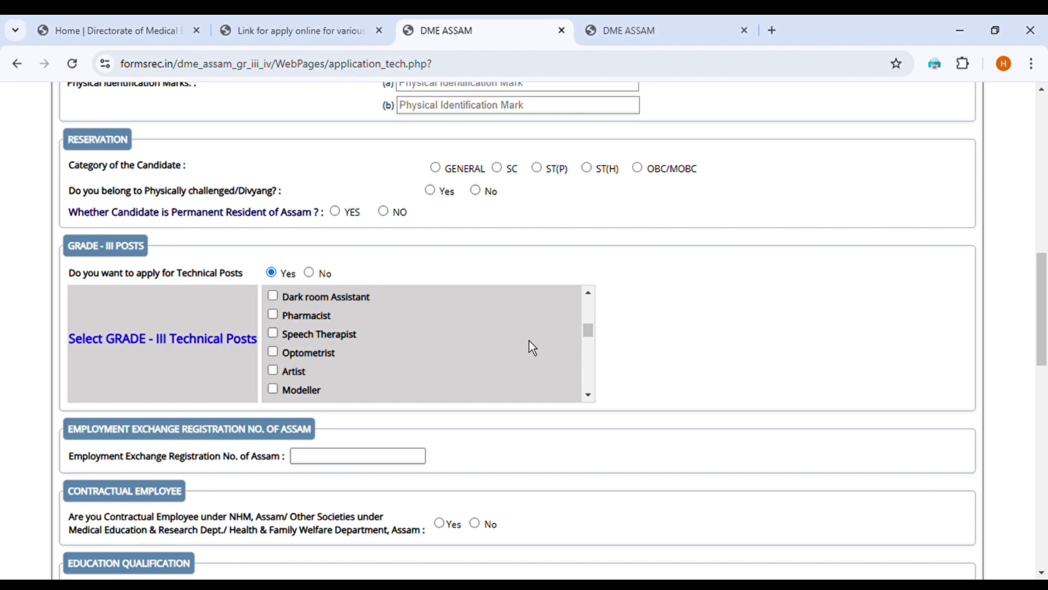
scroll(546, 372, "down", 1)
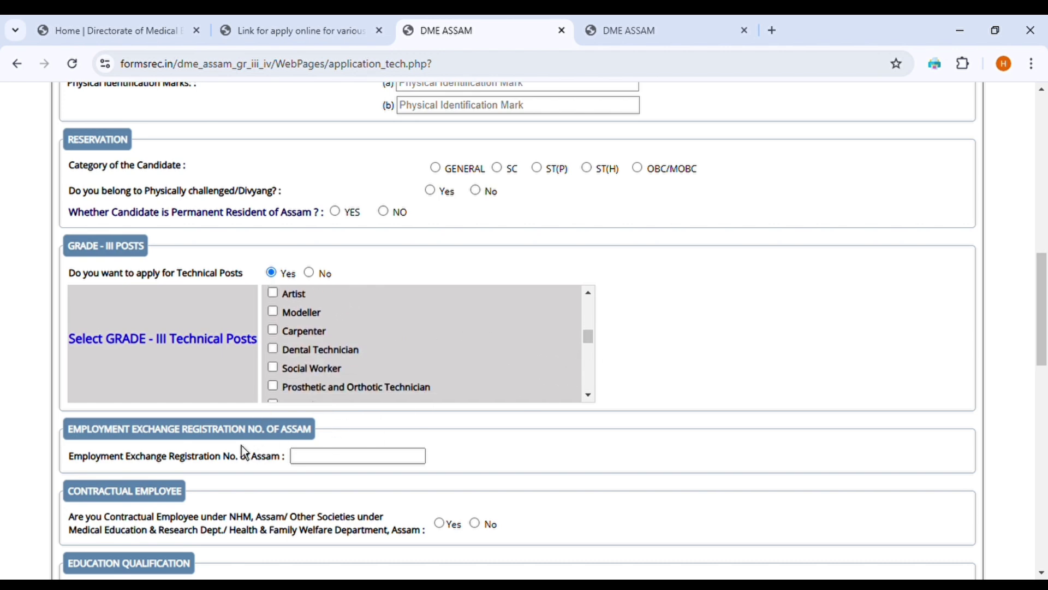
Activate the Employment Exchange Registration No. of Assam field for entry.
scroll(240, 446, "down", 1)
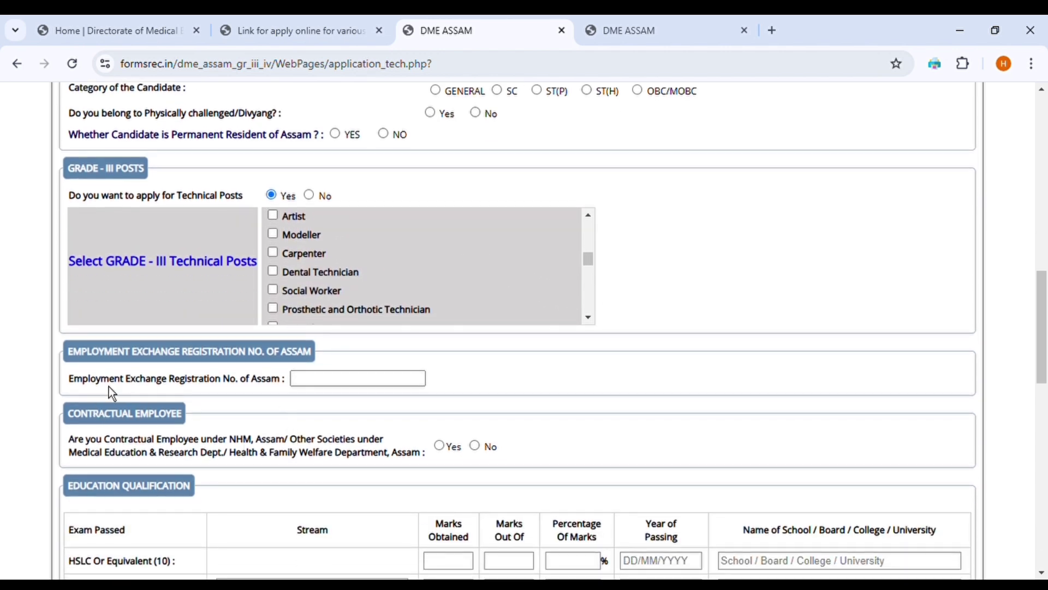
left_click(319, 385)
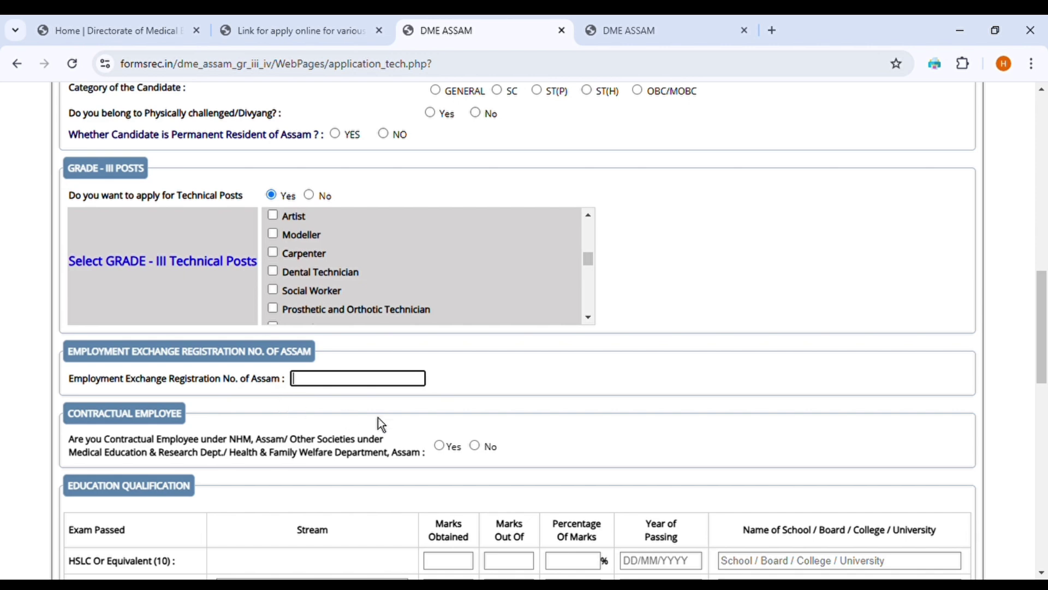
Answer No to the contractual employee question, after checking the employment duration fields offered for Yes.
scroll(437, 421, "down", 1)
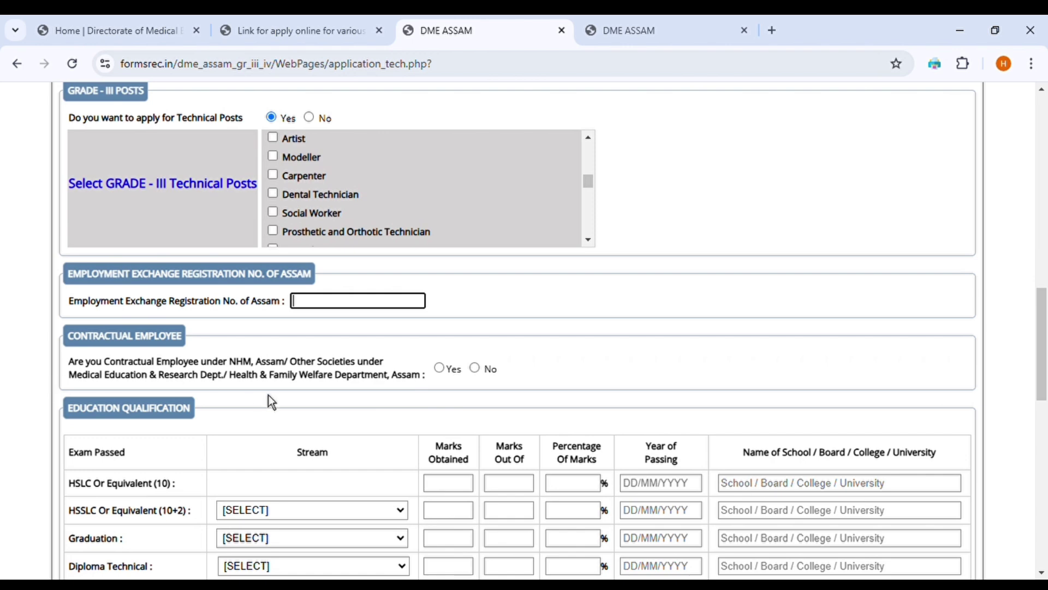
scroll(343, 401, "down", 1)
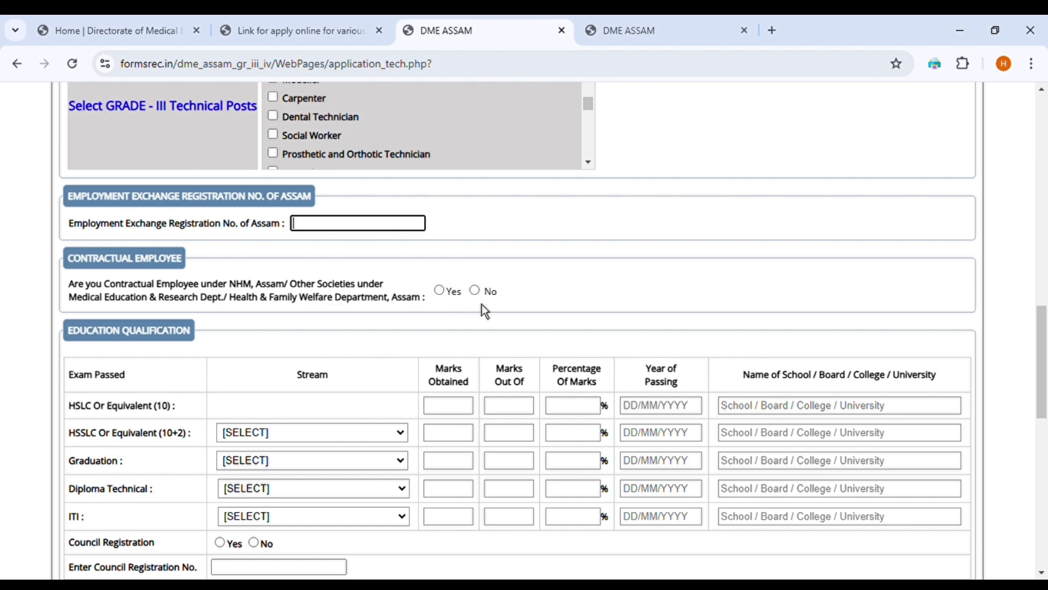
left_click(449, 292)
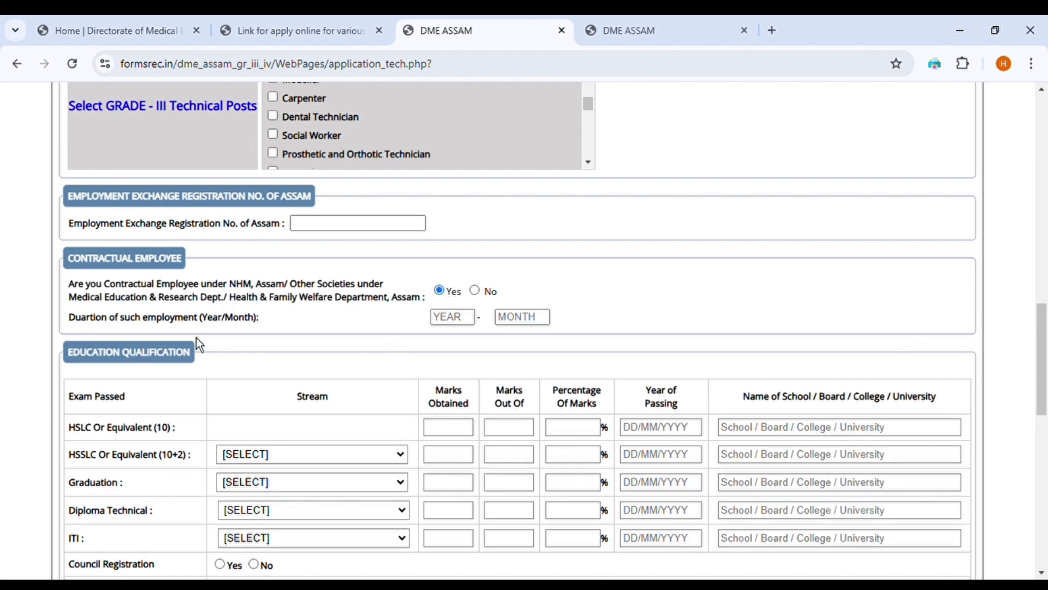
left_click(462, 322)
left_click(475, 292)
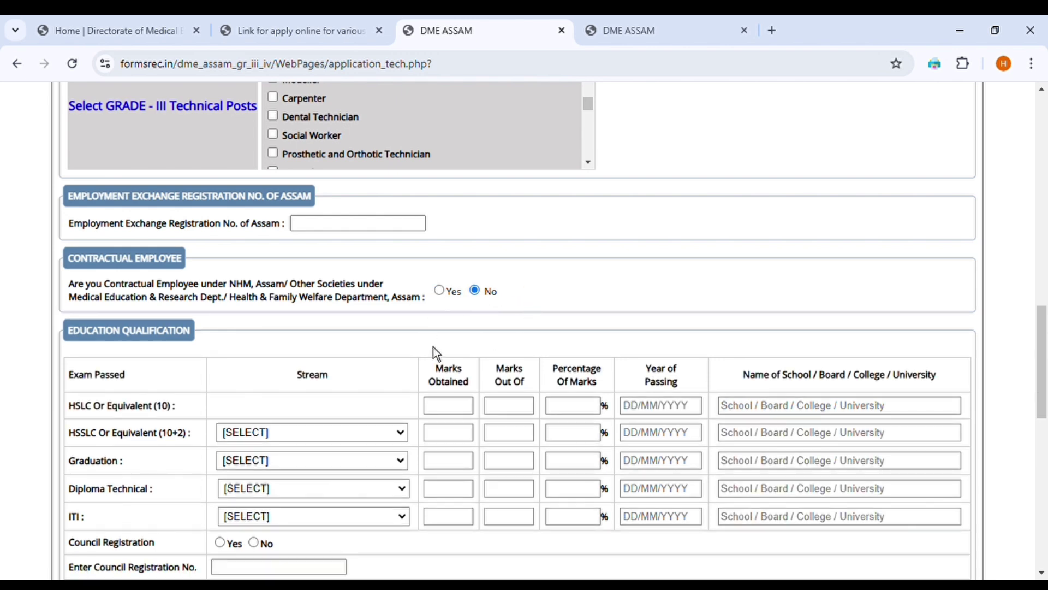
left_click(444, 296)
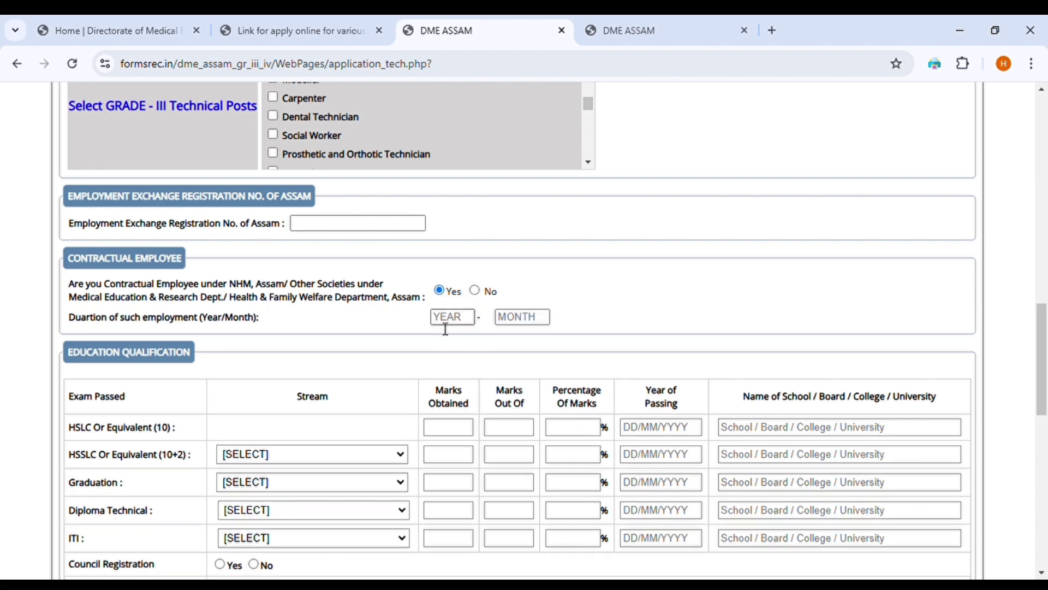
left_click(486, 298)
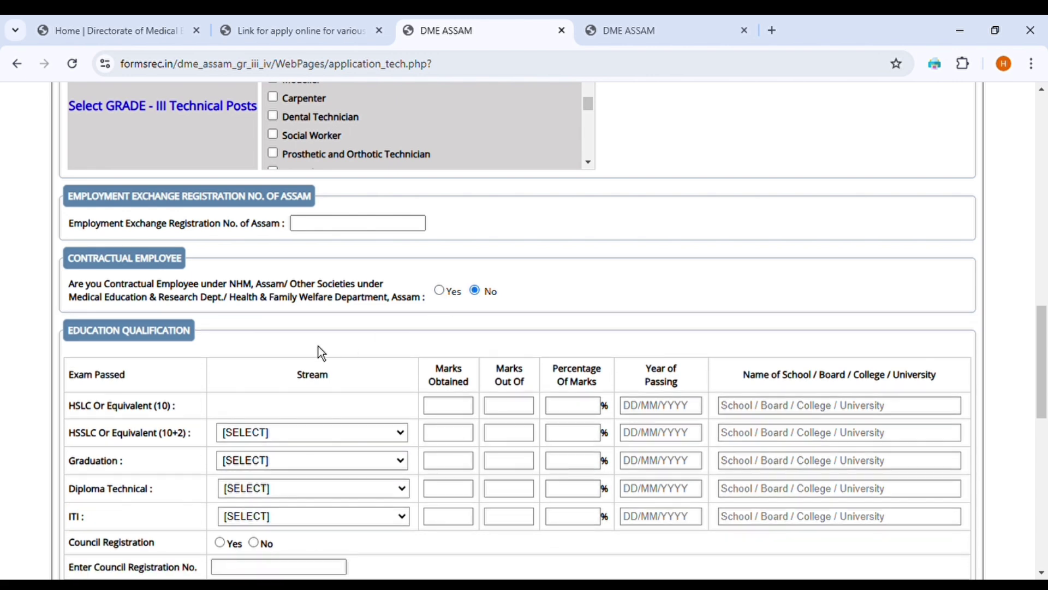
Set the total marks (Marks Out Of) in the HSLC row of the education qualification table to 600.
scroll(319, 350, "down", 2)
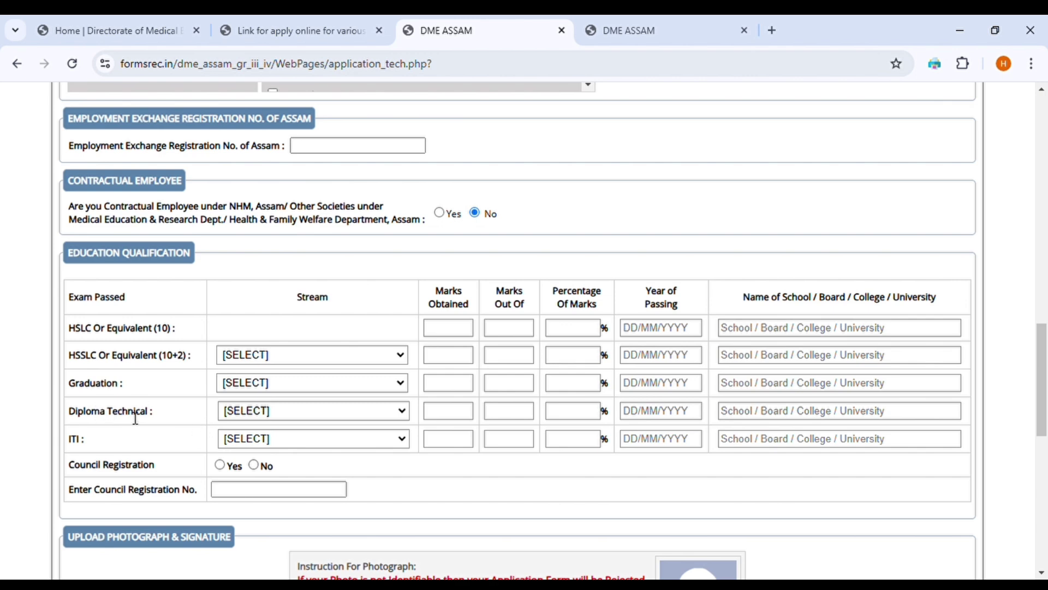
scroll(142, 384, "down", 2)
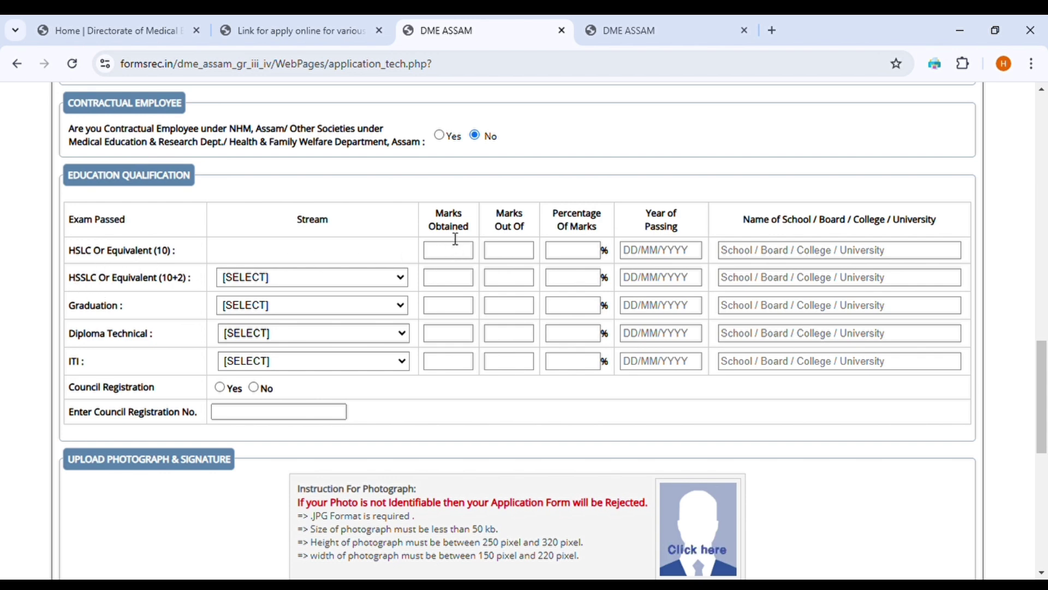
left_click(457, 256)
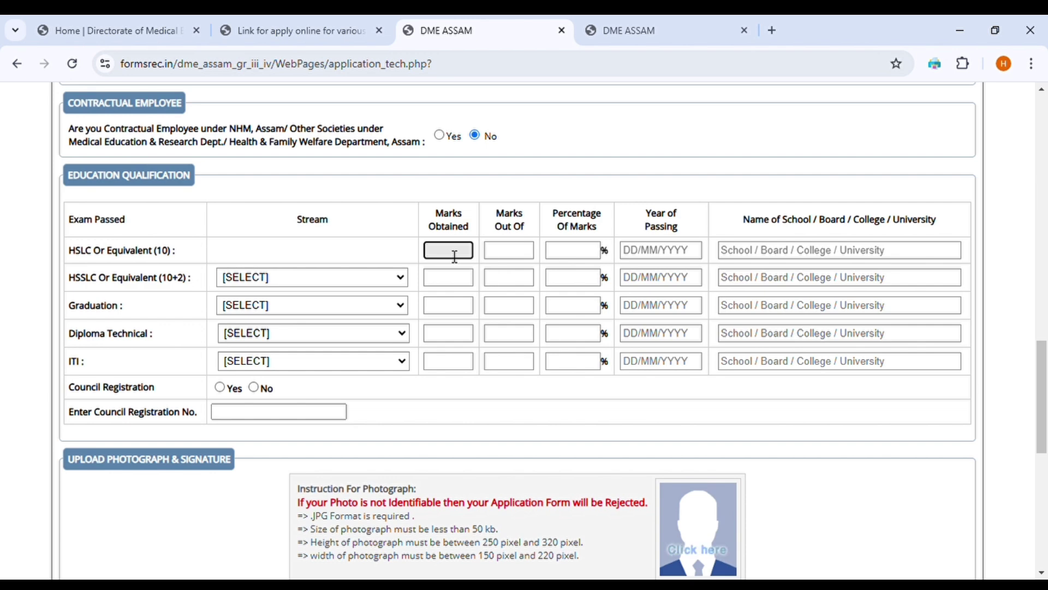
left_click(523, 260)
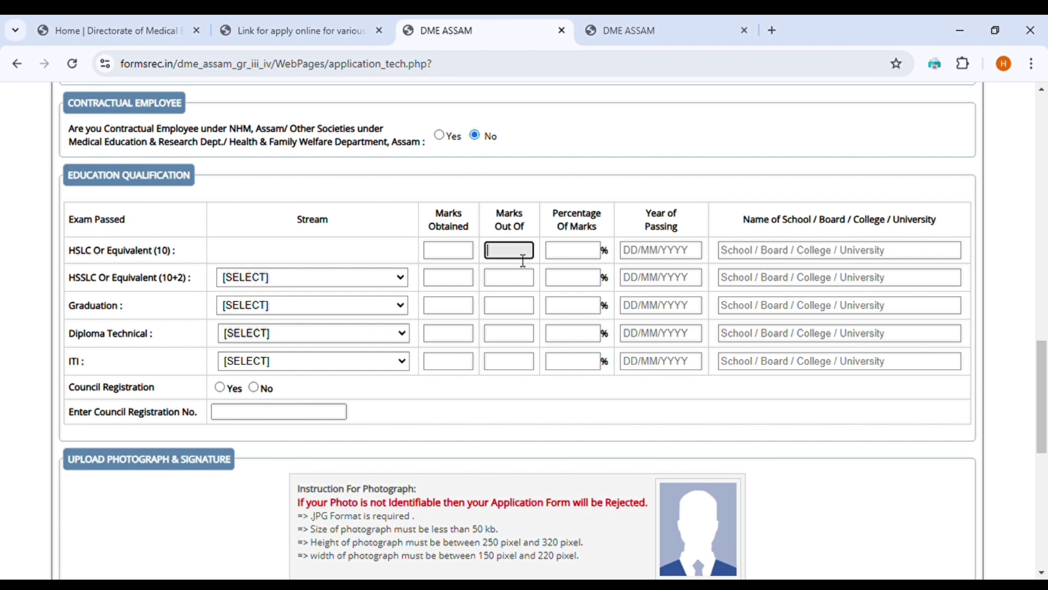
type("600")
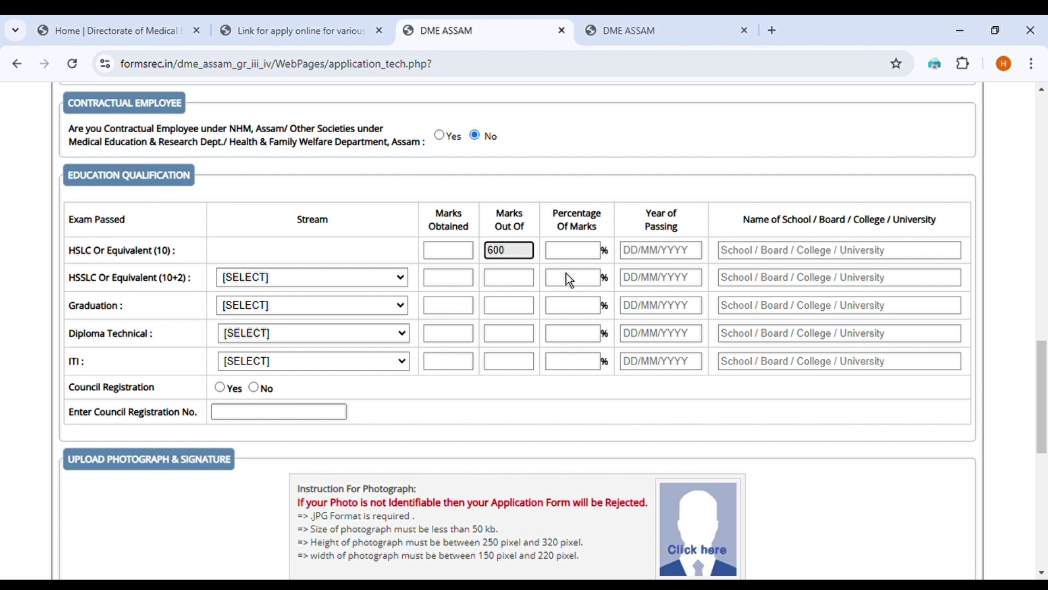
left_click(578, 257)
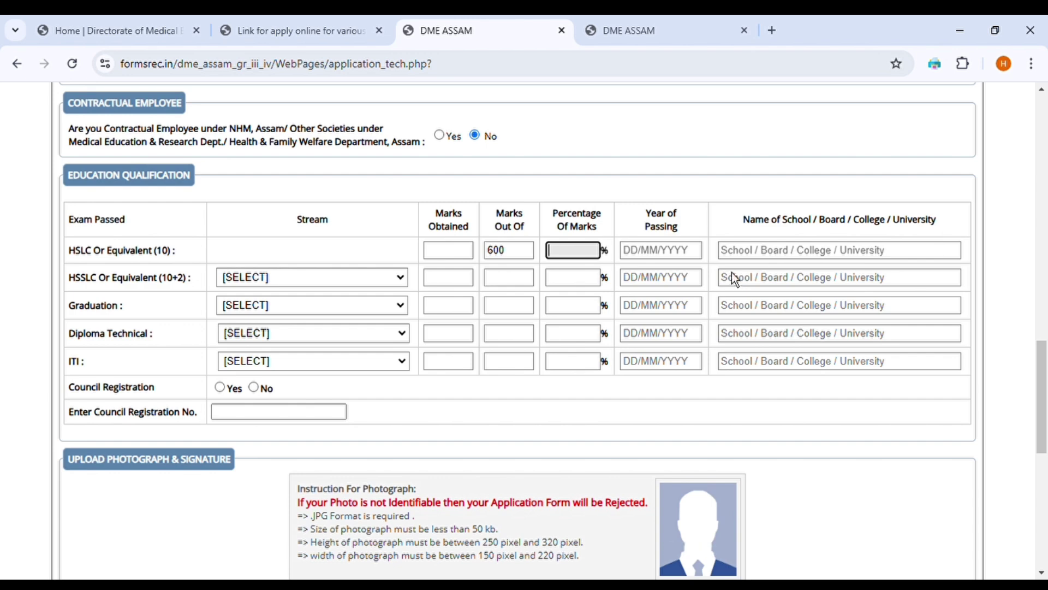
left_click(765, 262)
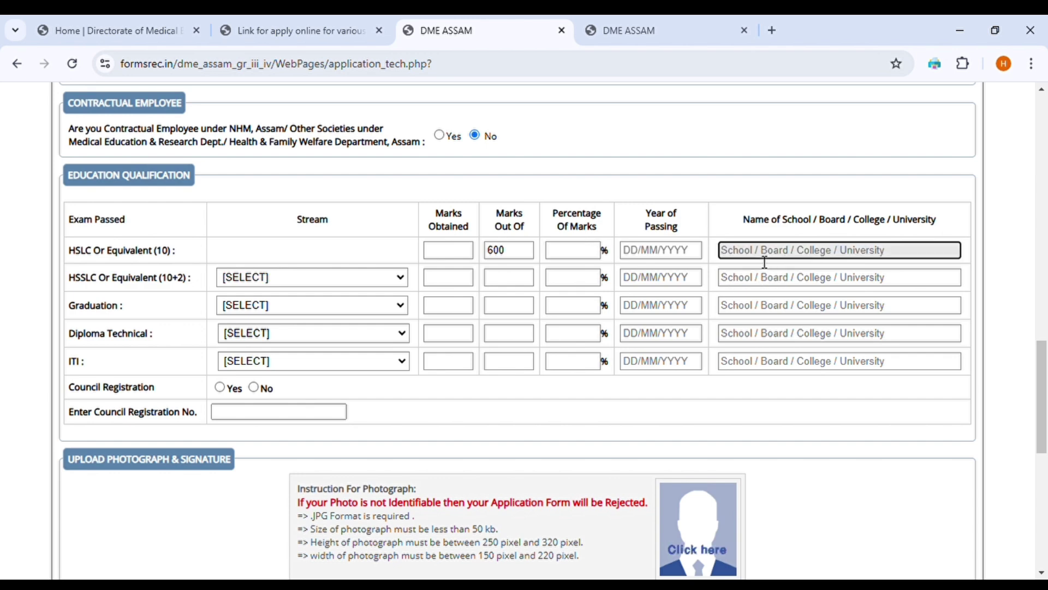
type("se")
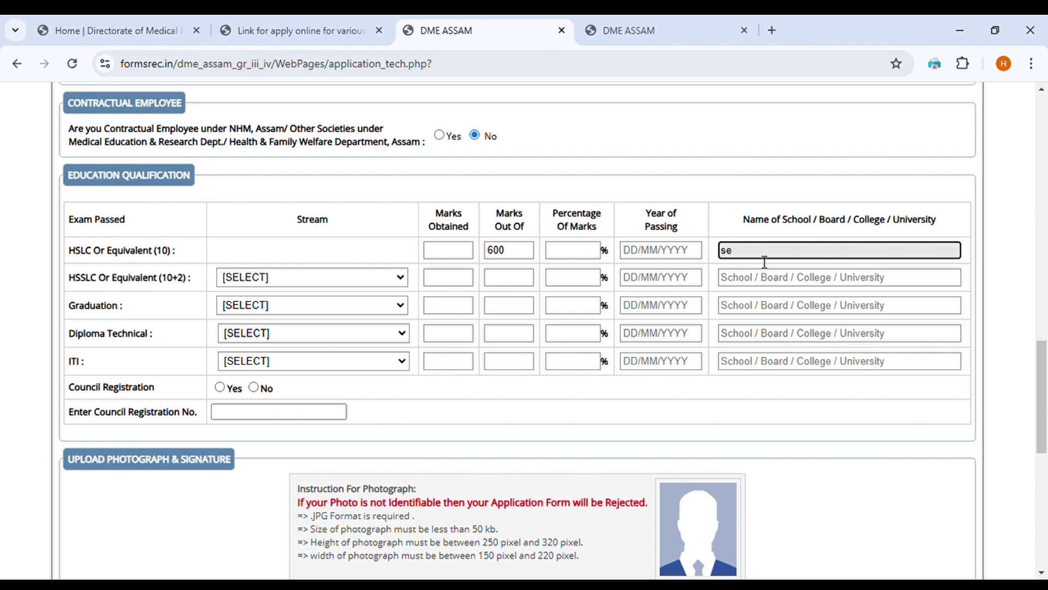
type("ba")
key("BackSpace")
key("BackSpace")
key("BackSpace")
key("BackSpace")
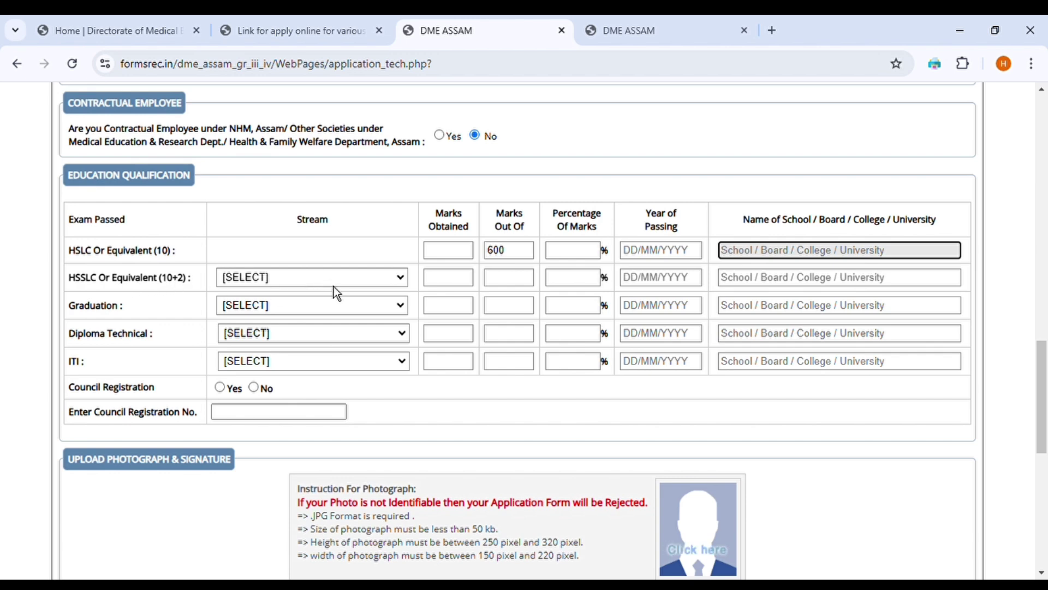
Choose ARTS as the HSSLC stream and go through that row's marks and percentage fields.
key("Tab")
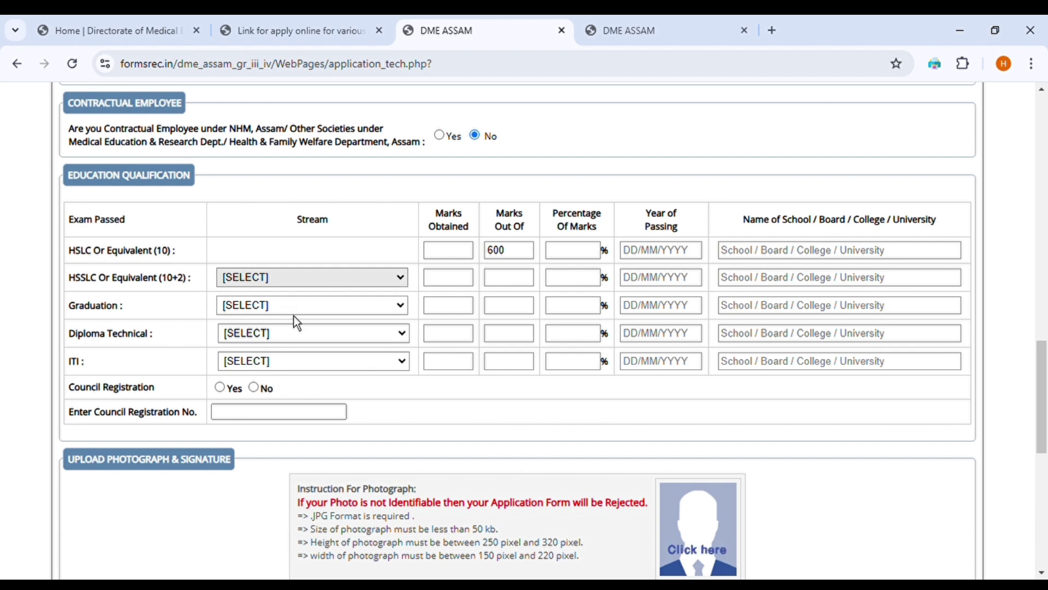
left_click(258, 354)
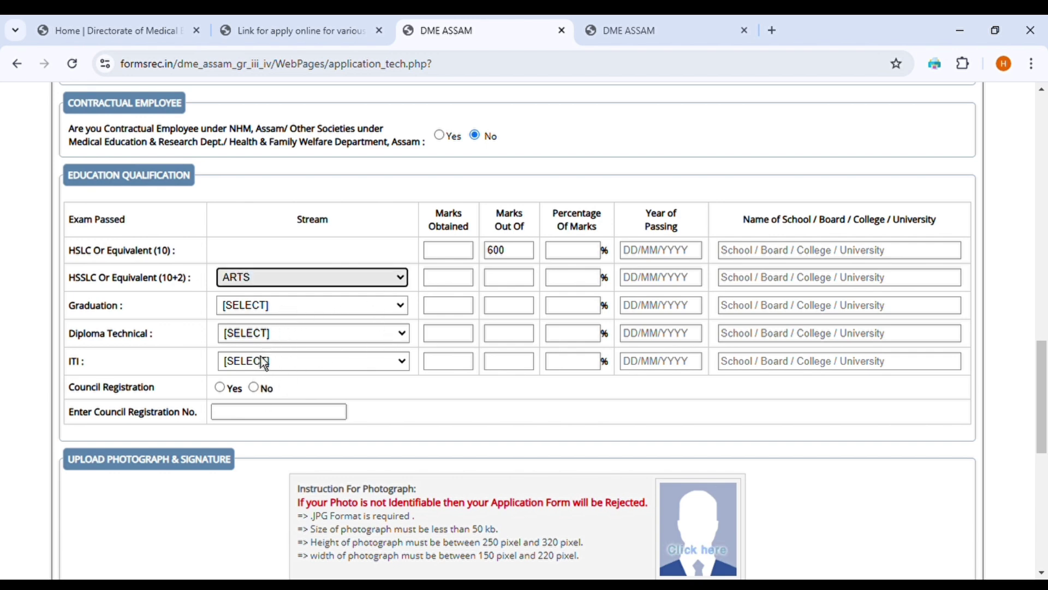
left_click(454, 284)
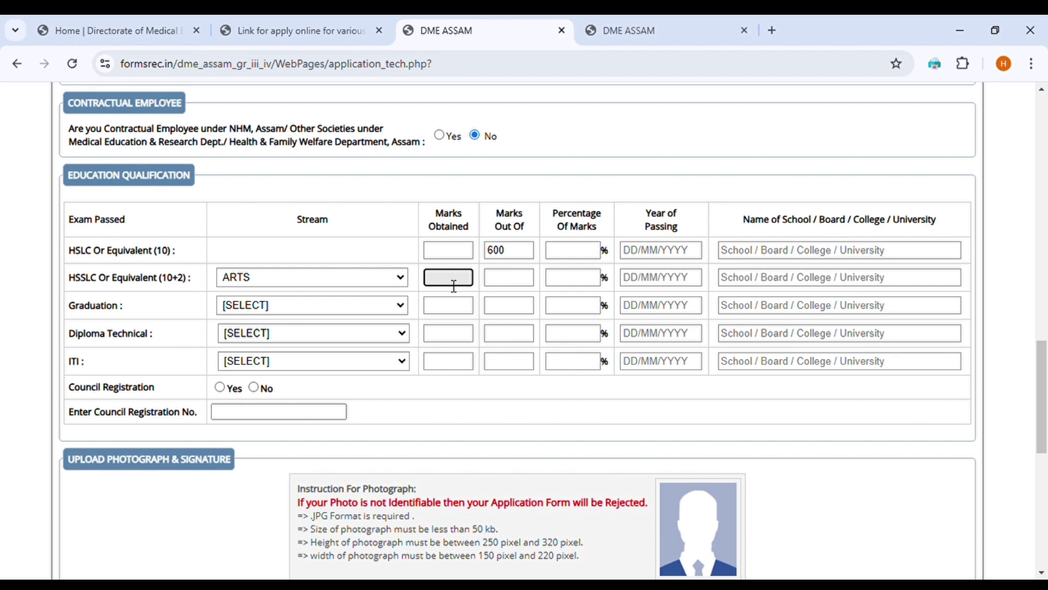
left_click(519, 282)
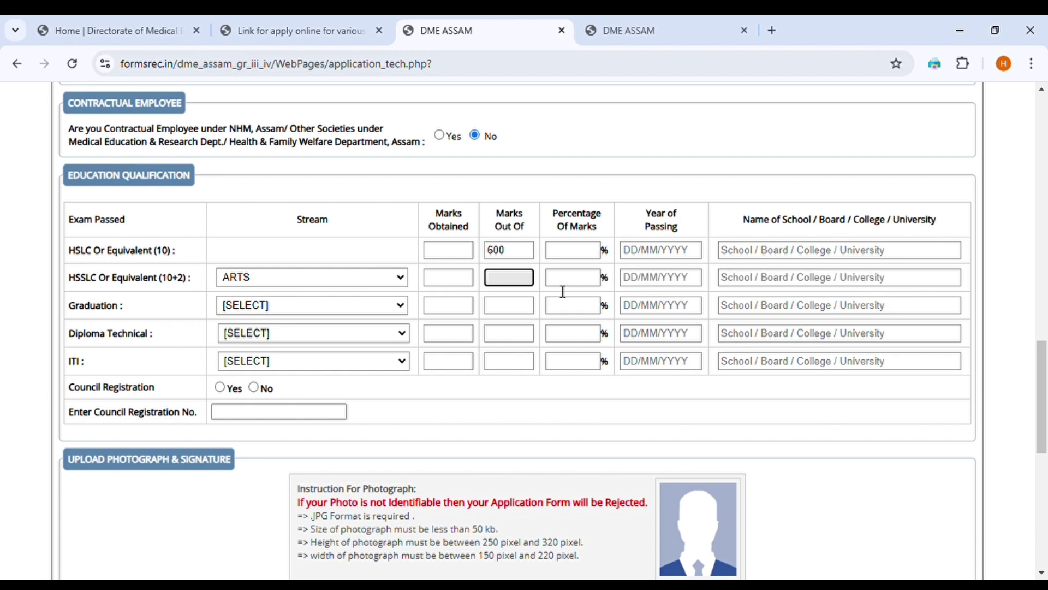
key("Tab")
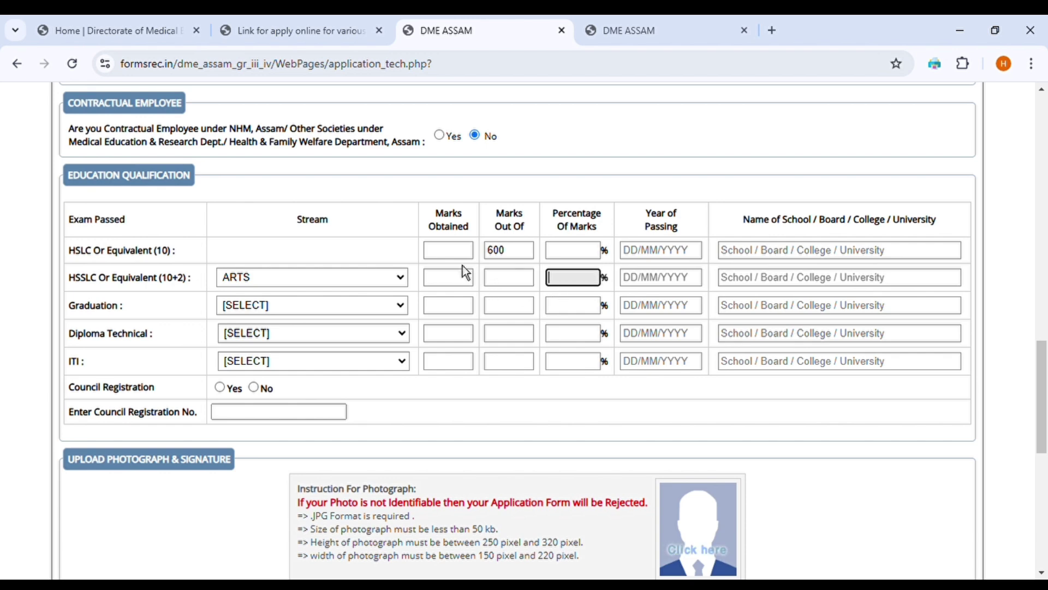
left_click(458, 257)
type("500")
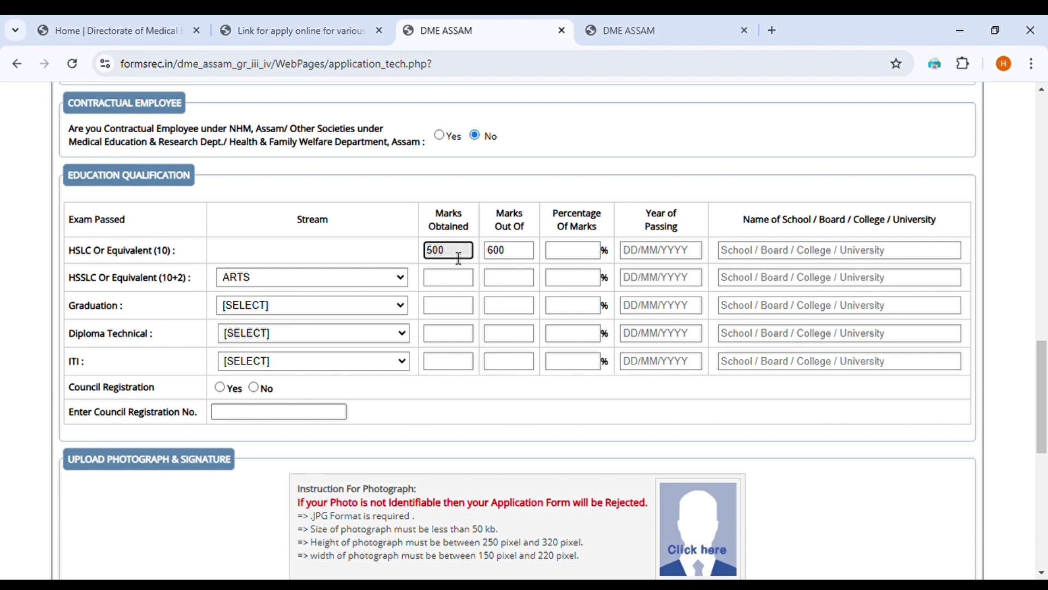
left_click(584, 263)
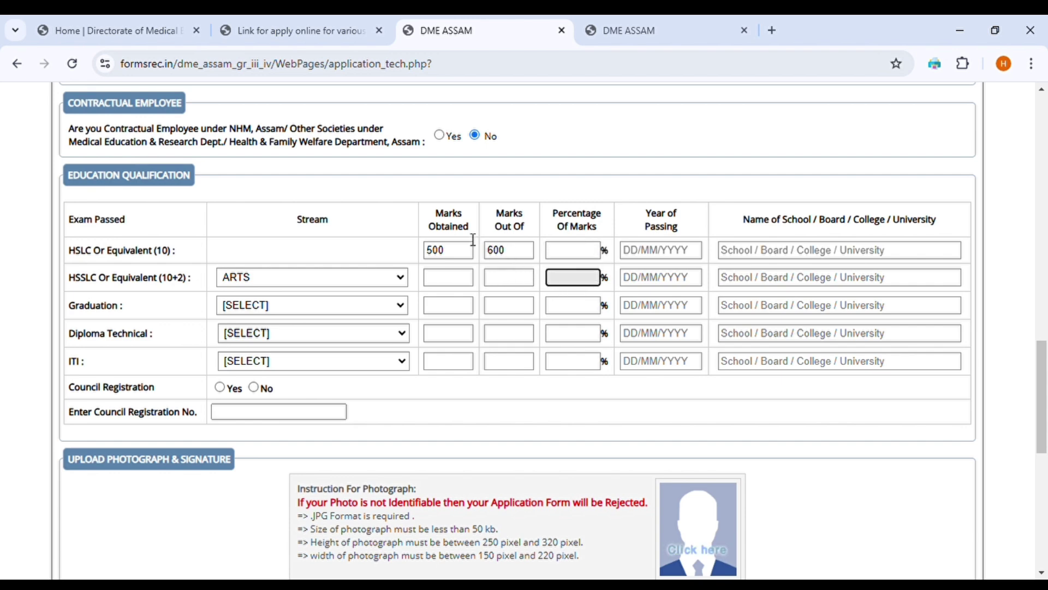
left_click(444, 257)
double_click(444, 258)
key("BackSpace")
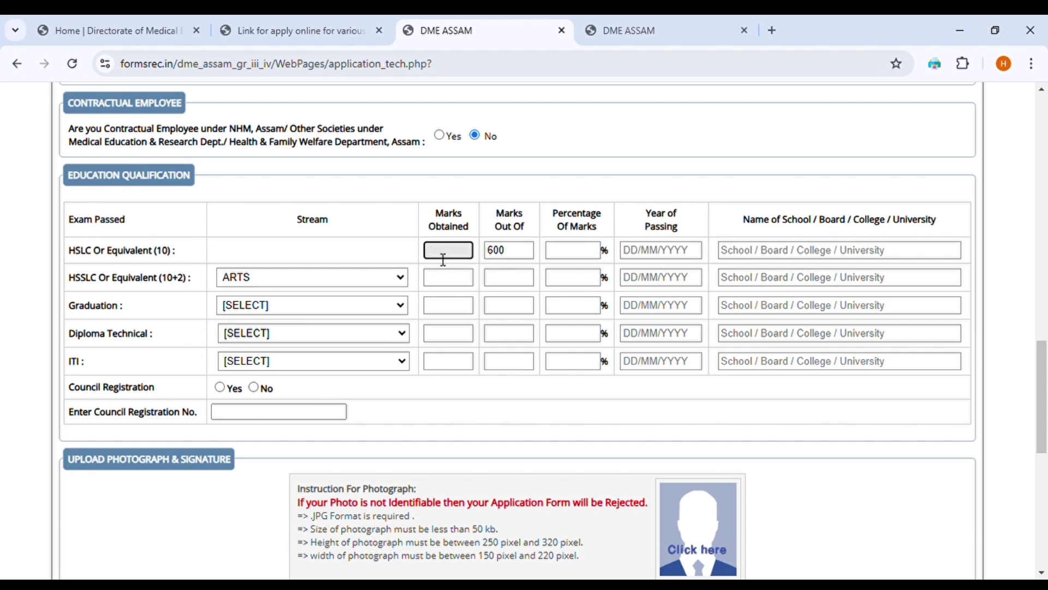
Go through the HSSLC row's percentage, year of passing and school or board name fields.
left_click(568, 279)
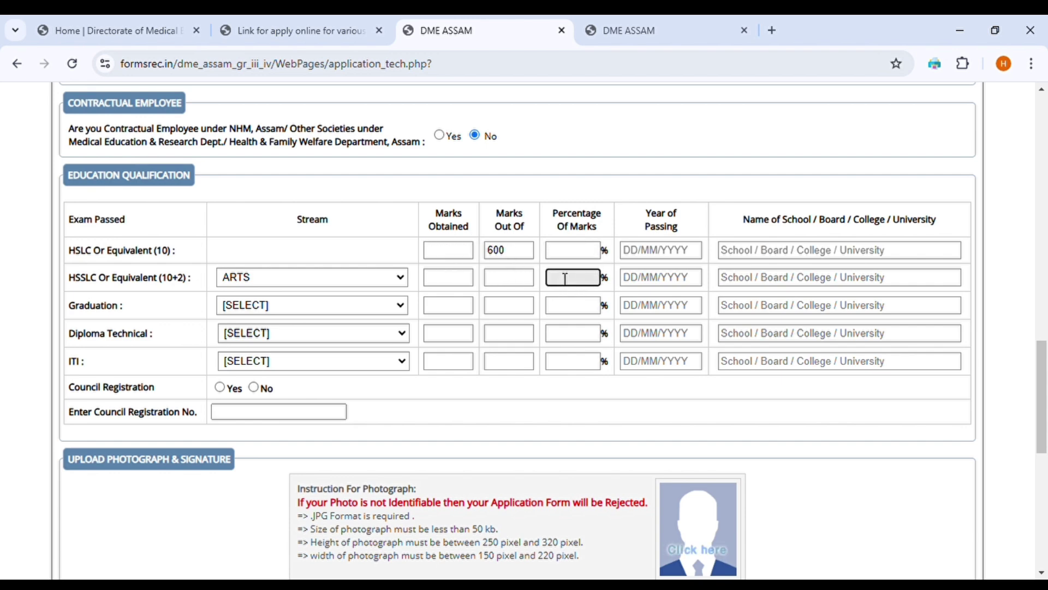
left_click(671, 283)
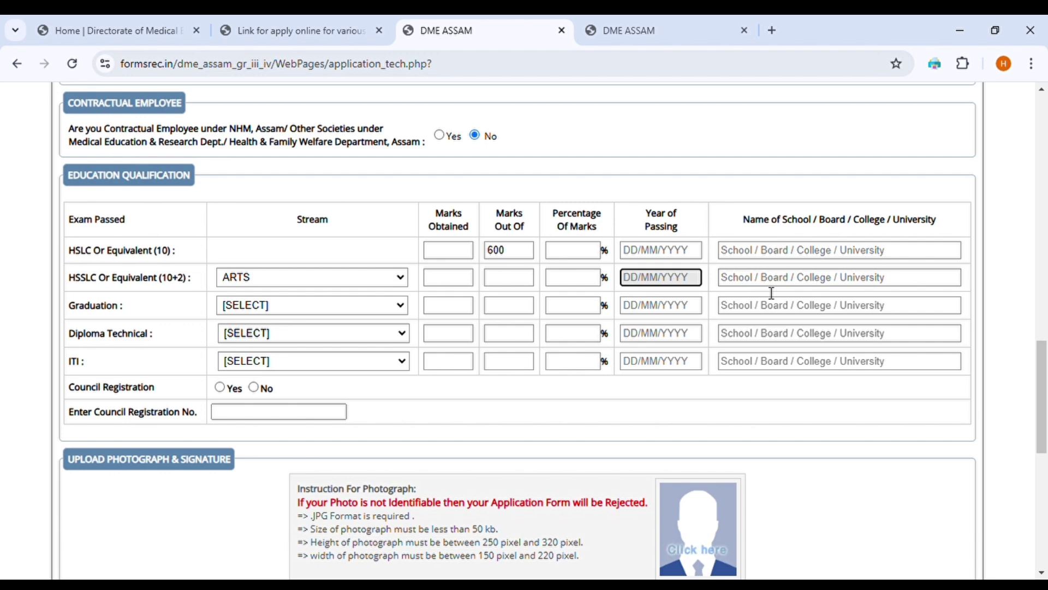
left_click(791, 285)
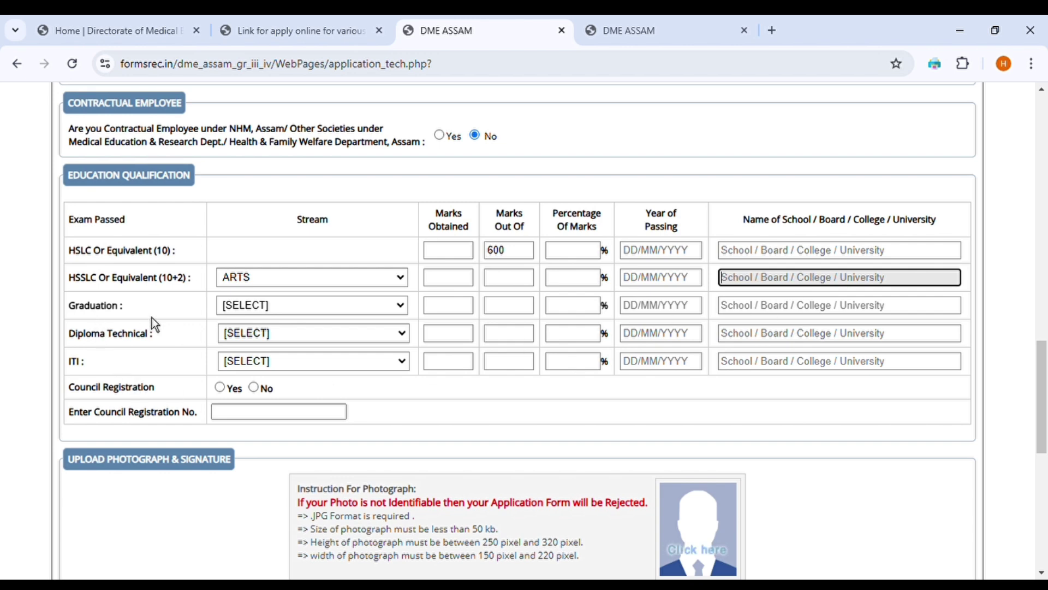
Review the Graduation row's stream choices and its marks, percentage, year of passing and university name fields.
left_click(319, 309)
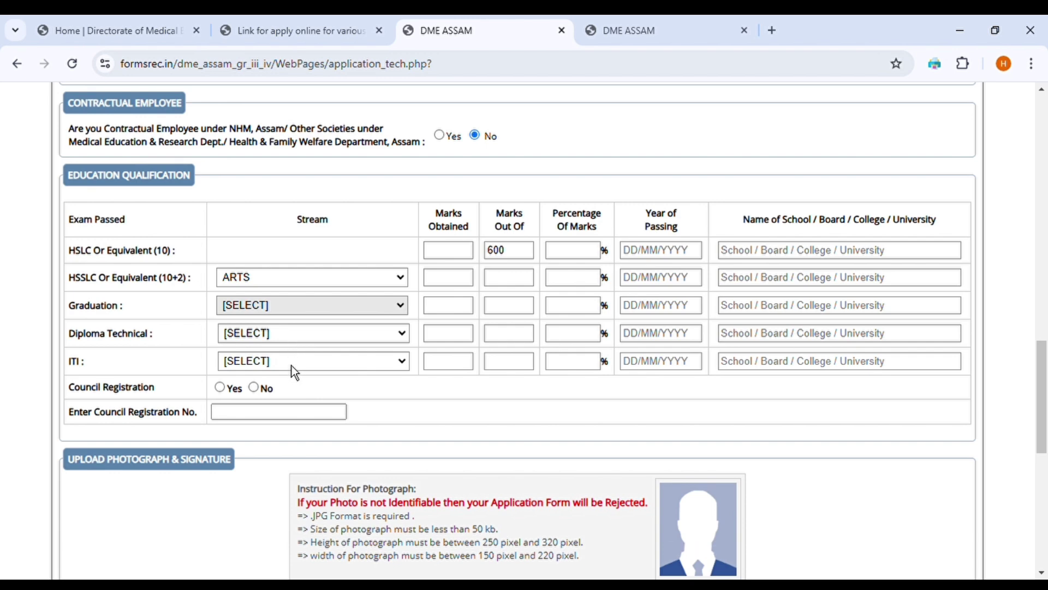
left_click(465, 312)
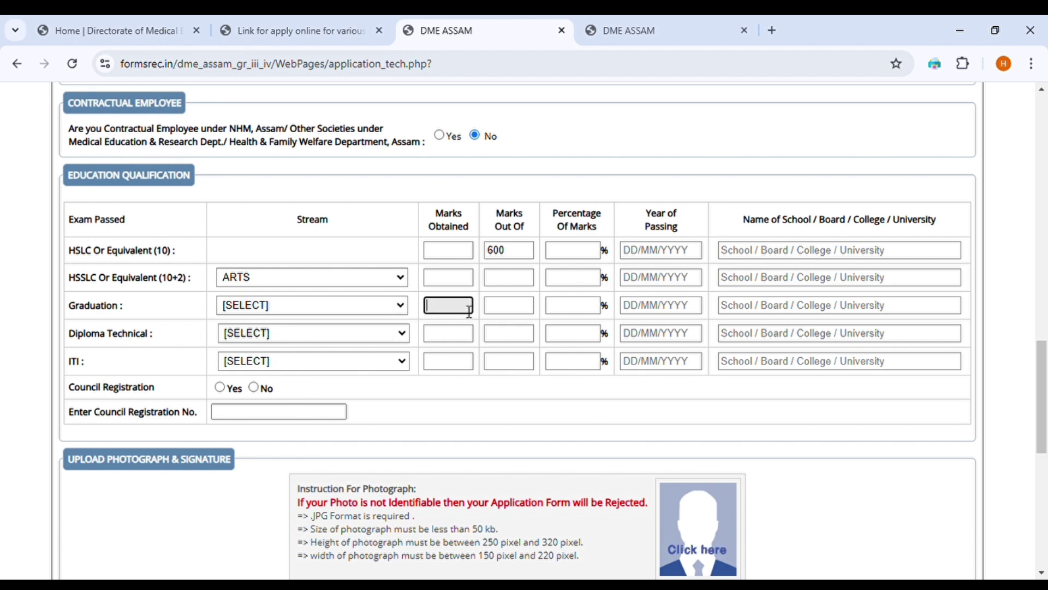
left_click(511, 310)
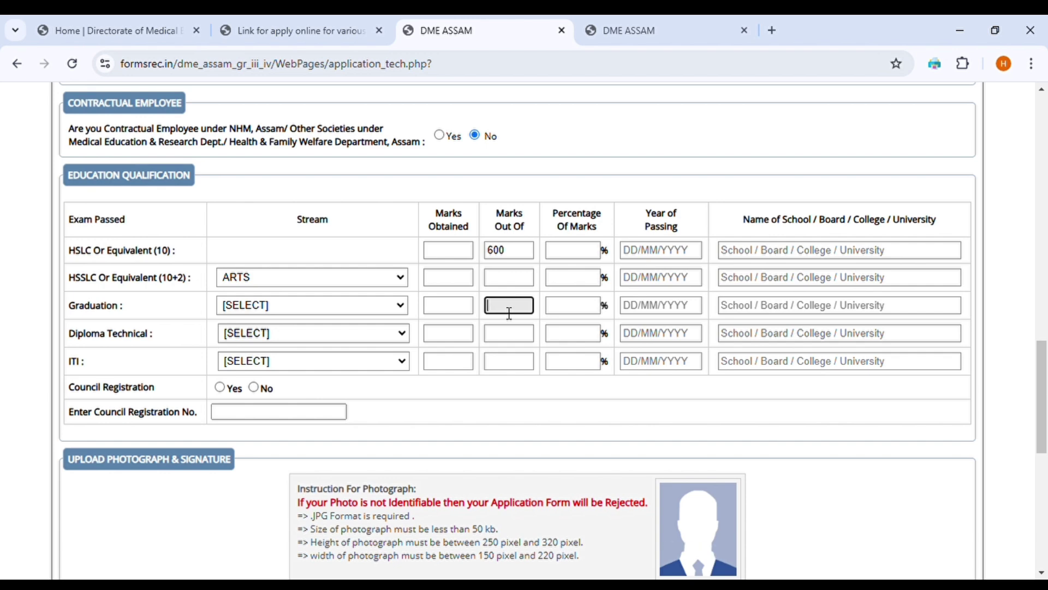
left_click(563, 308)
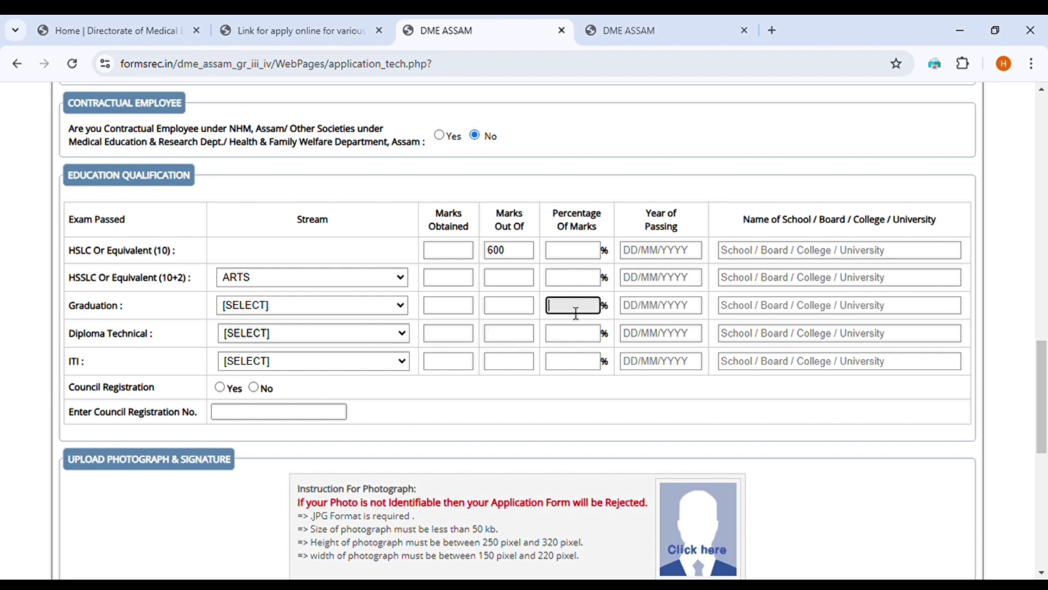
left_click(642, 312)
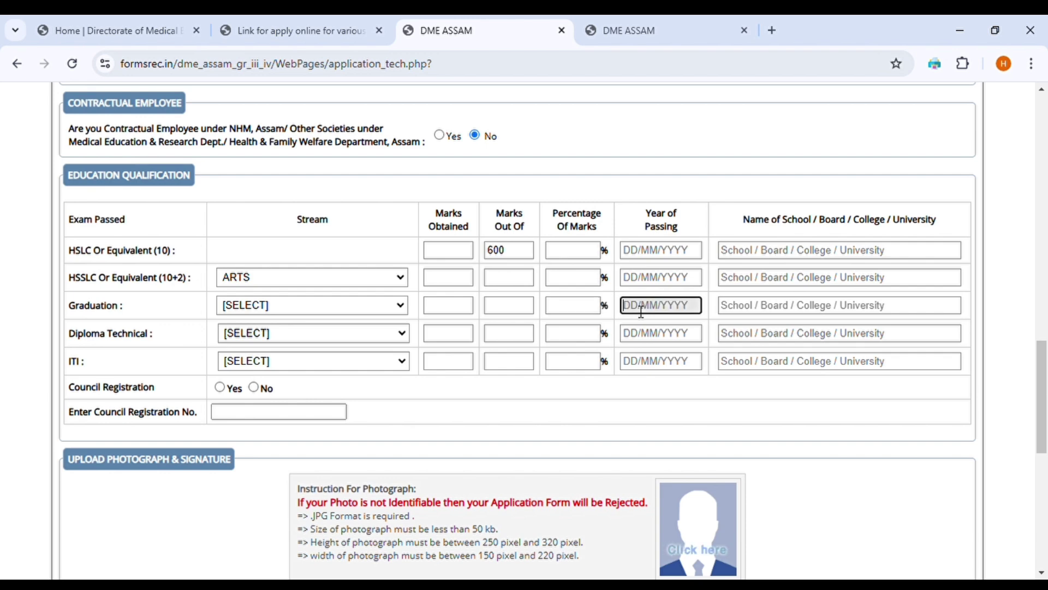
left_click(754, 314)
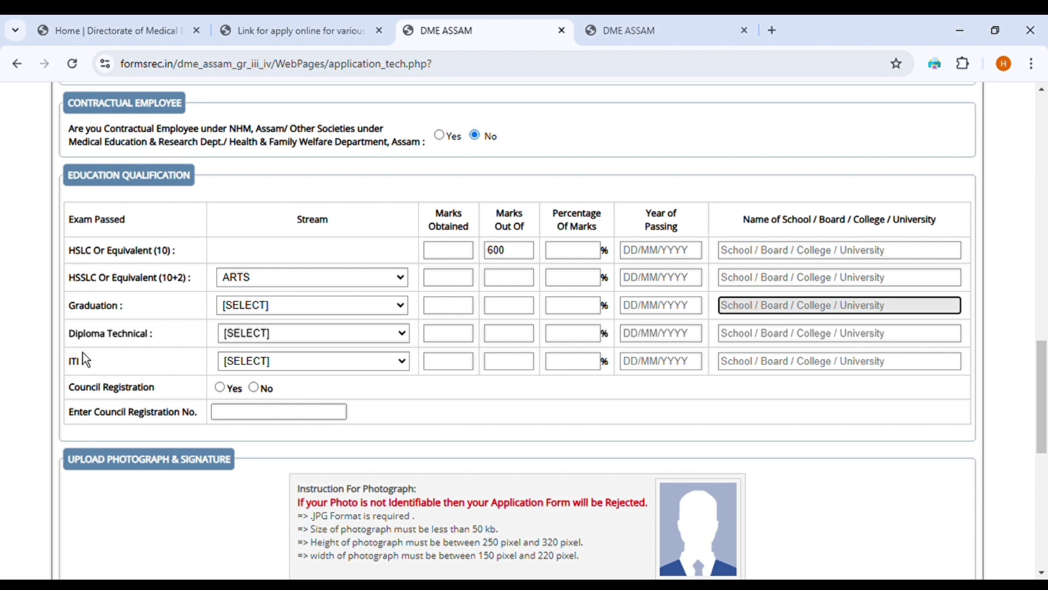
Go through the Diploma Technical row's stream, marks, percentage, year of passing and school or university name fields.
left_click(281, 342)
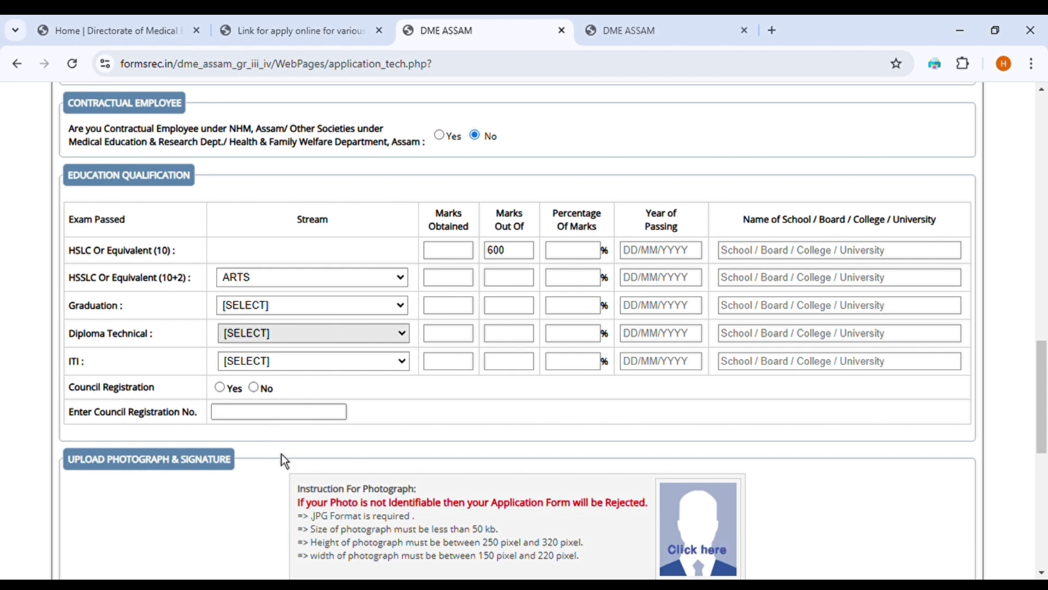
left_click(466, 340)
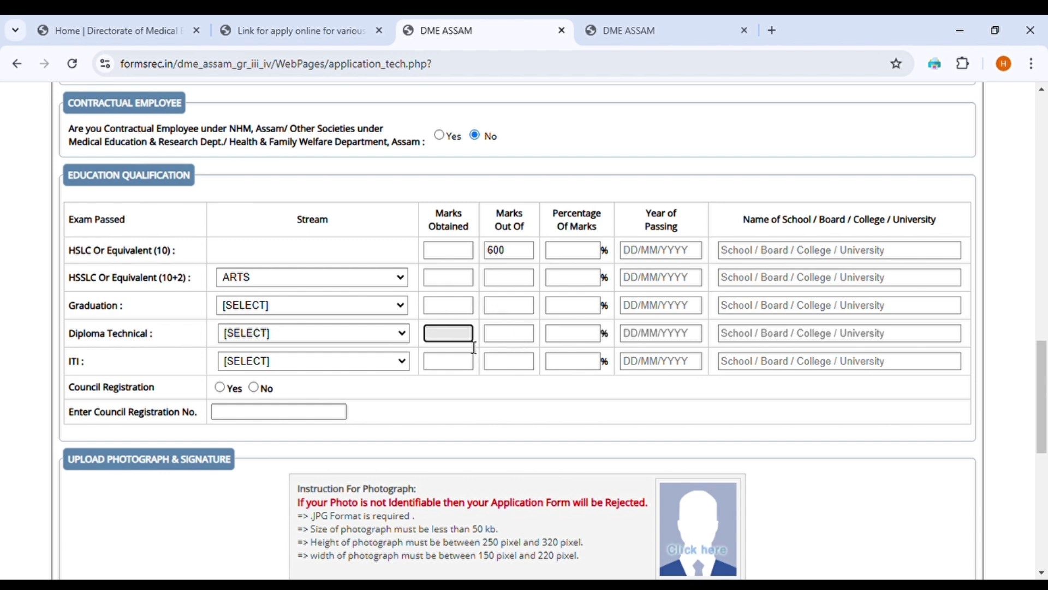
left_click(520, 339)
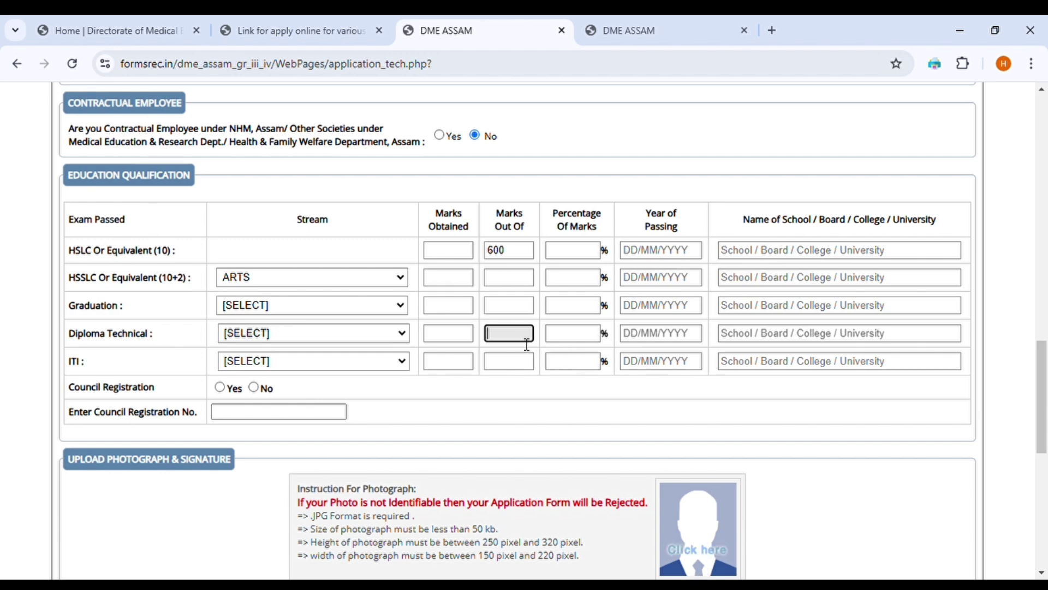
left_click(585, 342)
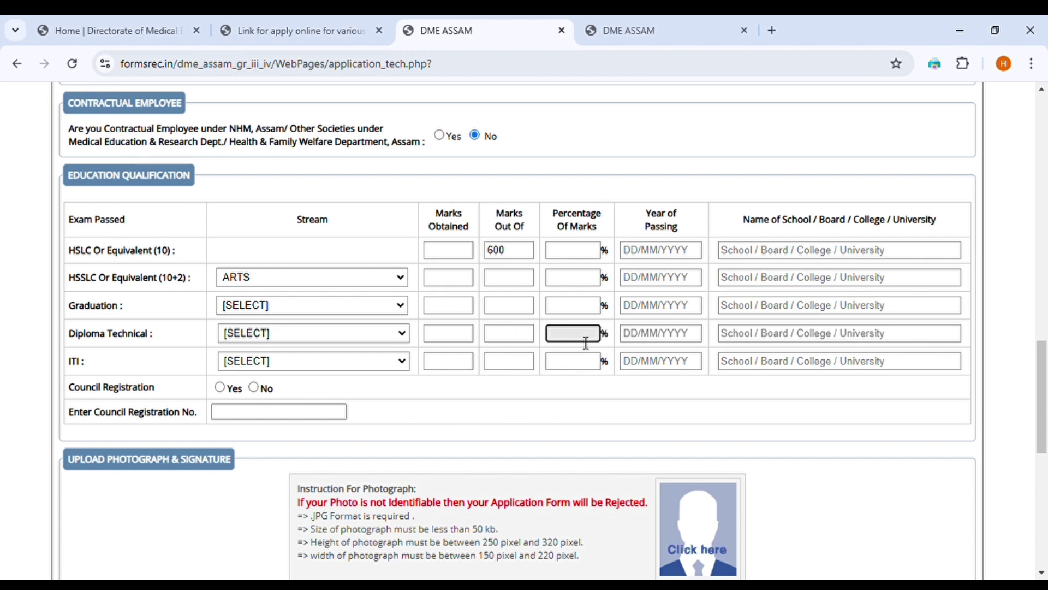
left_click(663, 341)
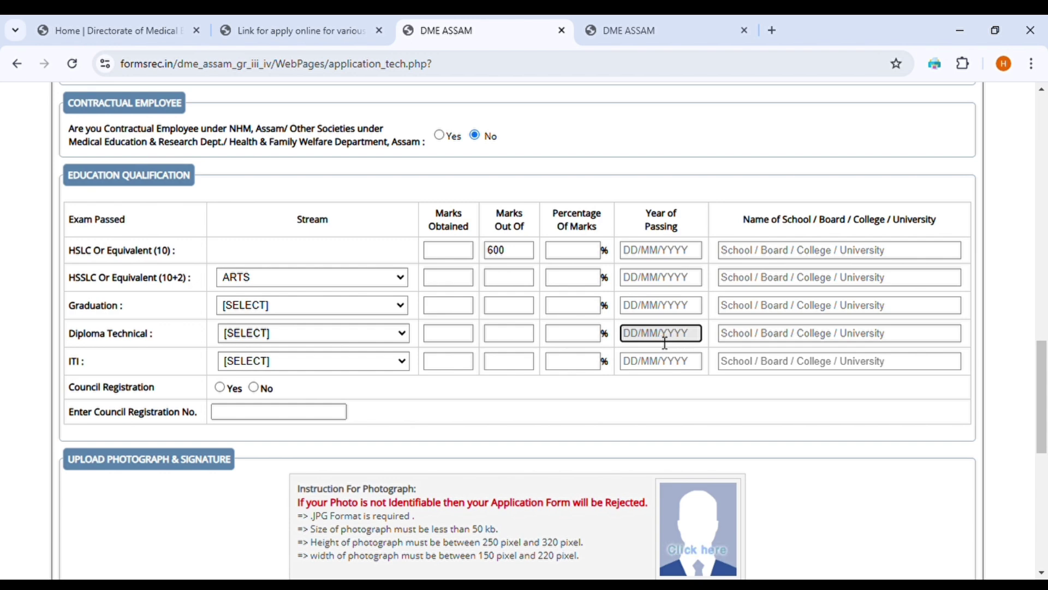
left_click(805, 339)
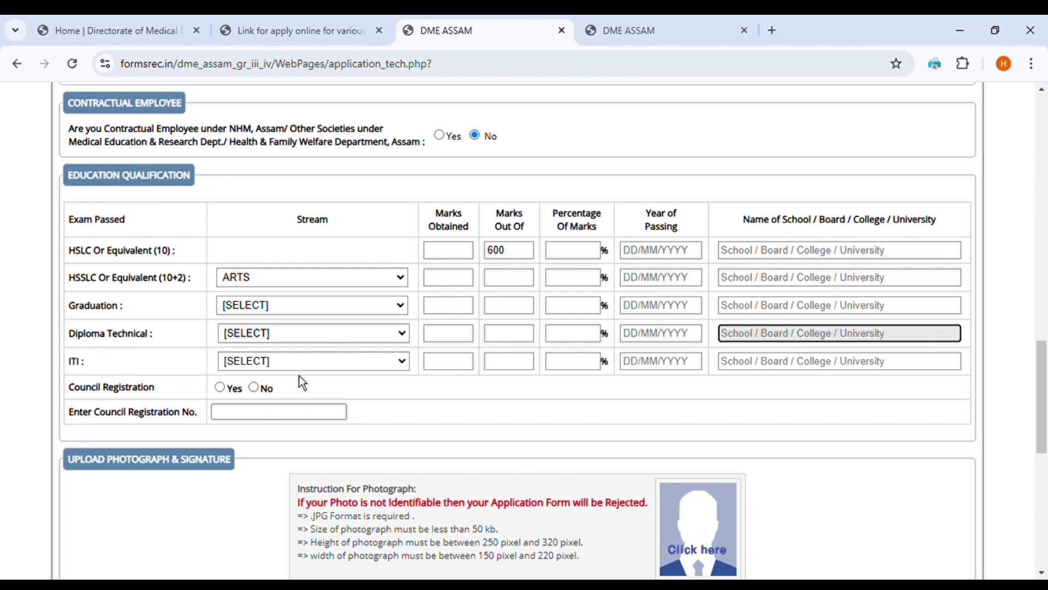
Go through the ITI row's stream, marks, percentage, year of passing and school or university name fields.
key("Tab")
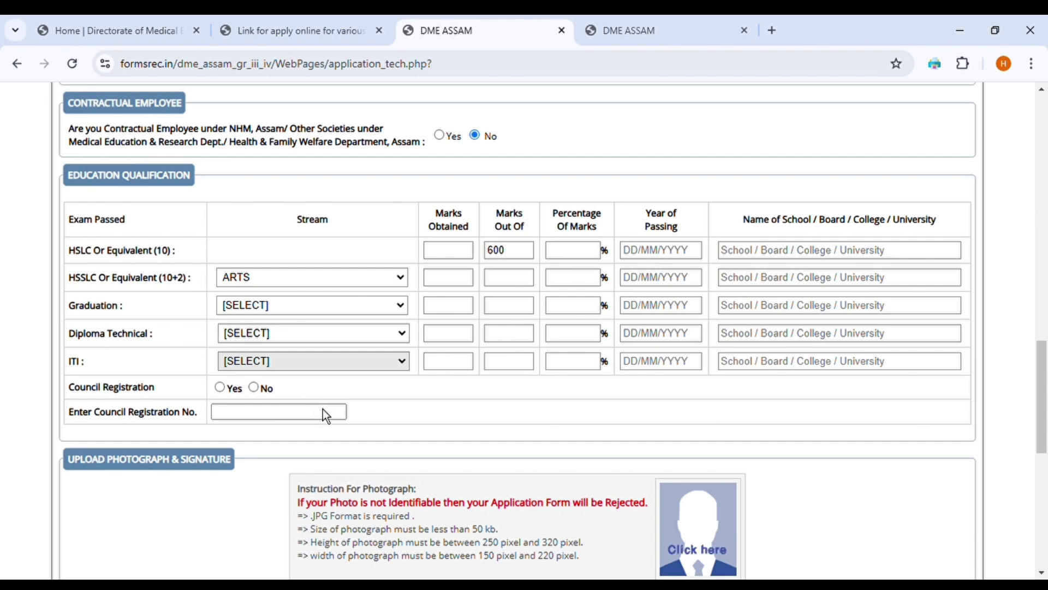
left_click(459, 362)
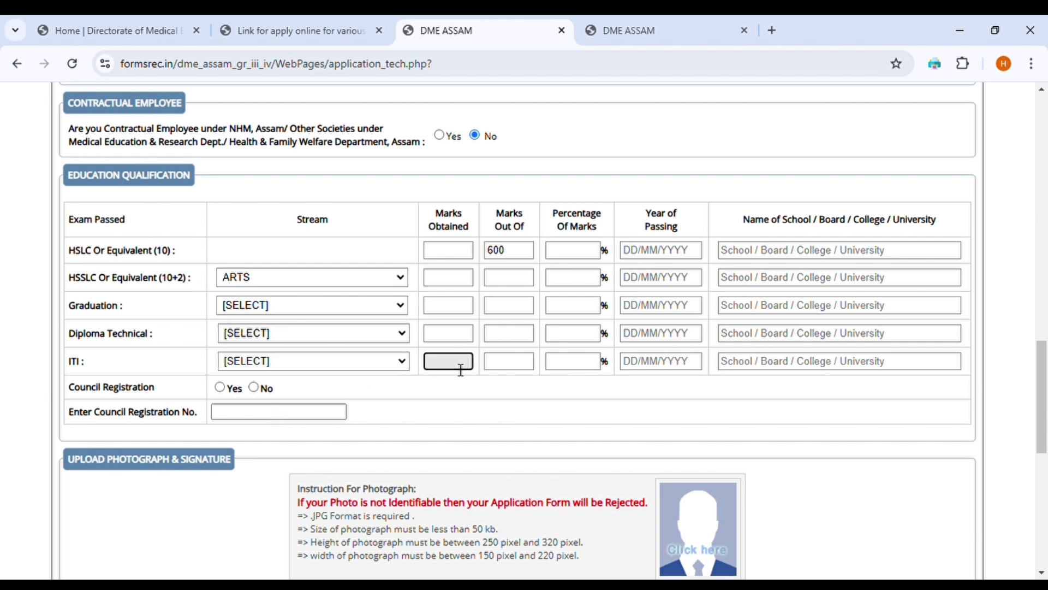
left_click(506, 369)
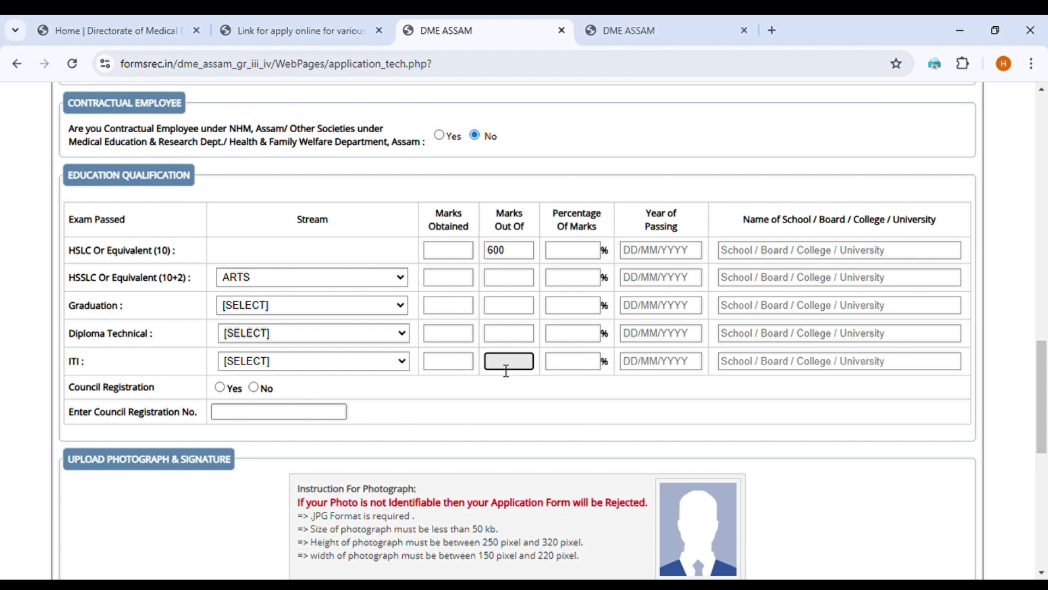
left_click(588, 374)
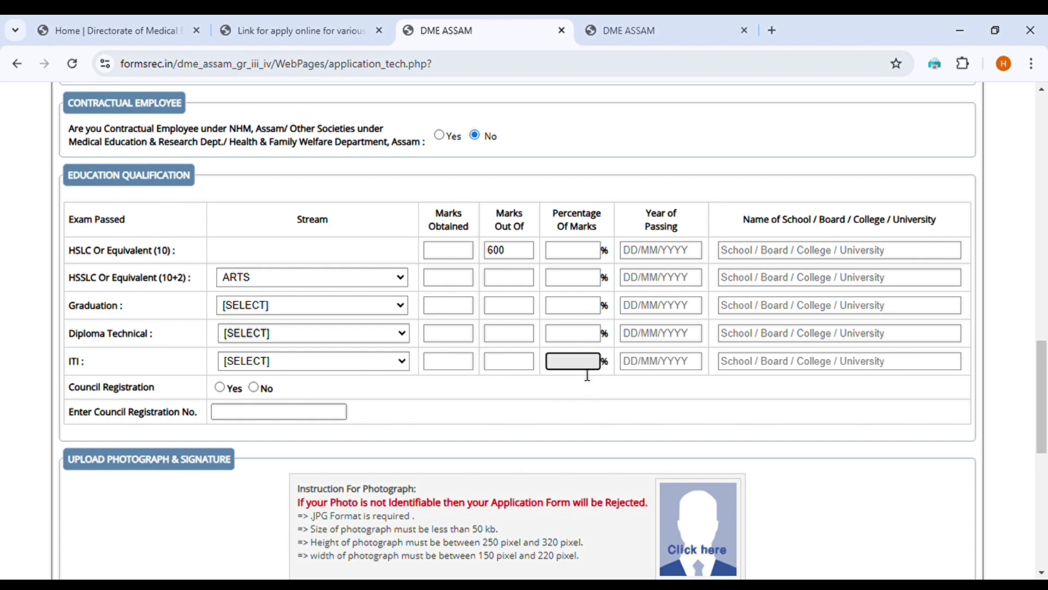
left_click(657, 369)
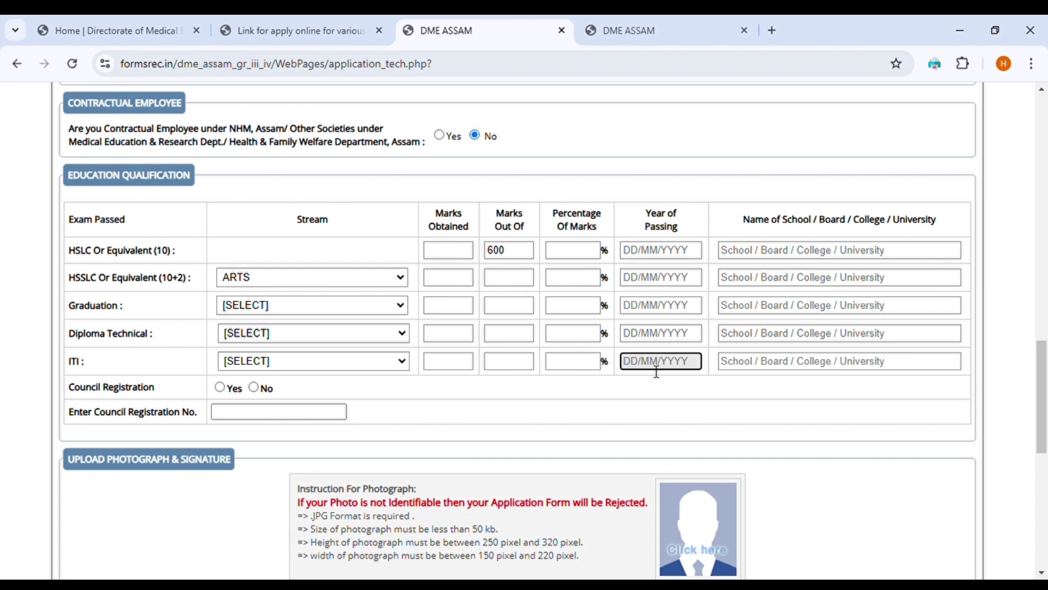
left_click(762, 362)
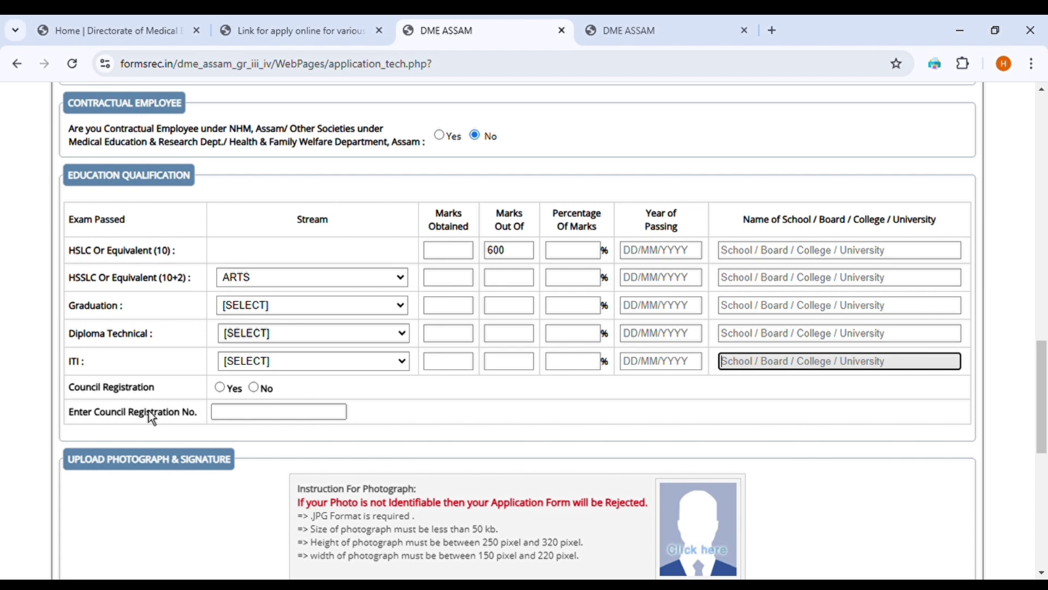
Try Yes for Council Registration with its registration number field, and set Council Registration to No.
left_click(220, 388)
left_click(239, 413)
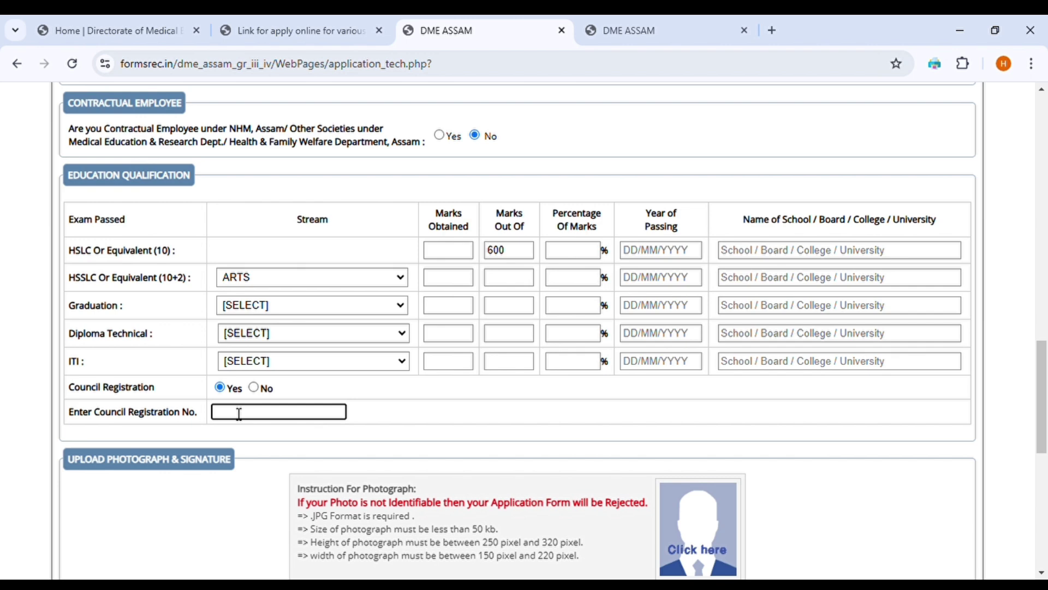
left_click(264, 398)
left_click(255, 388)
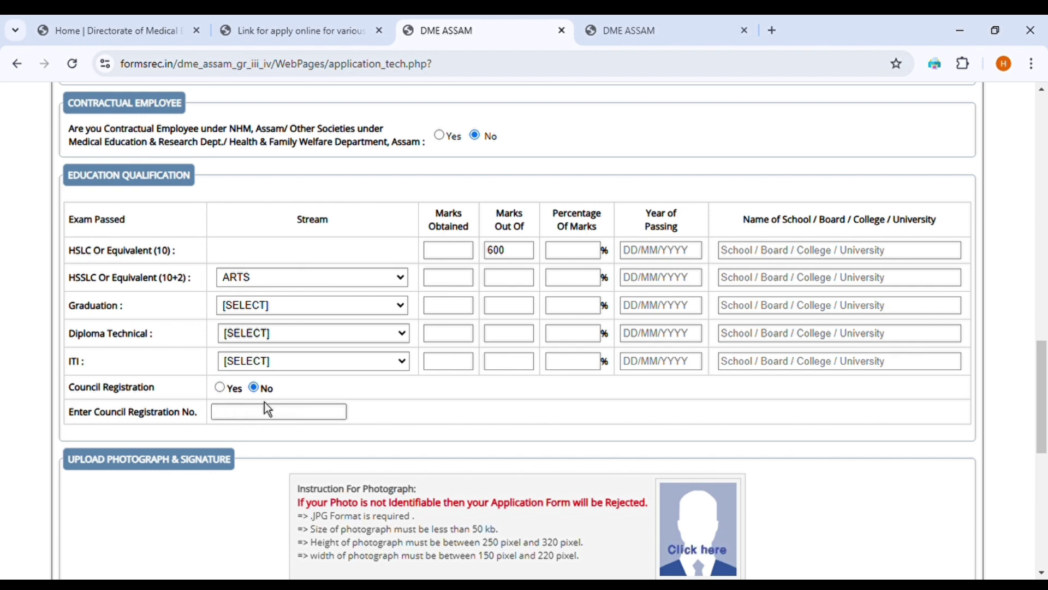
Try entering a password in the candidate's login details, clear it, and go through the password and confirm password fields.
scroll(427, 456, "down", 3)
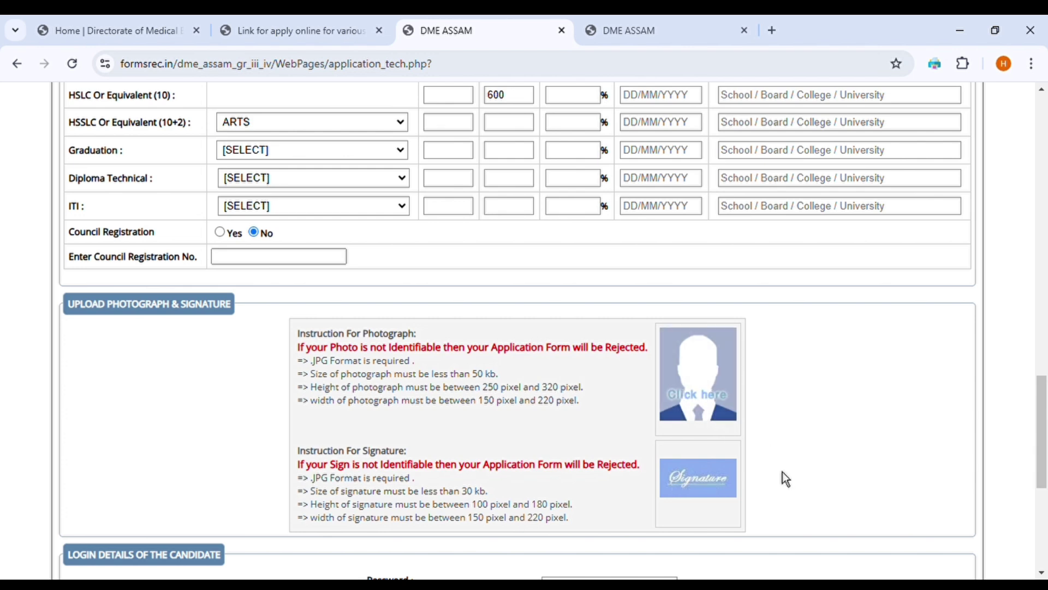
scroll(768, 460, "down", 1)
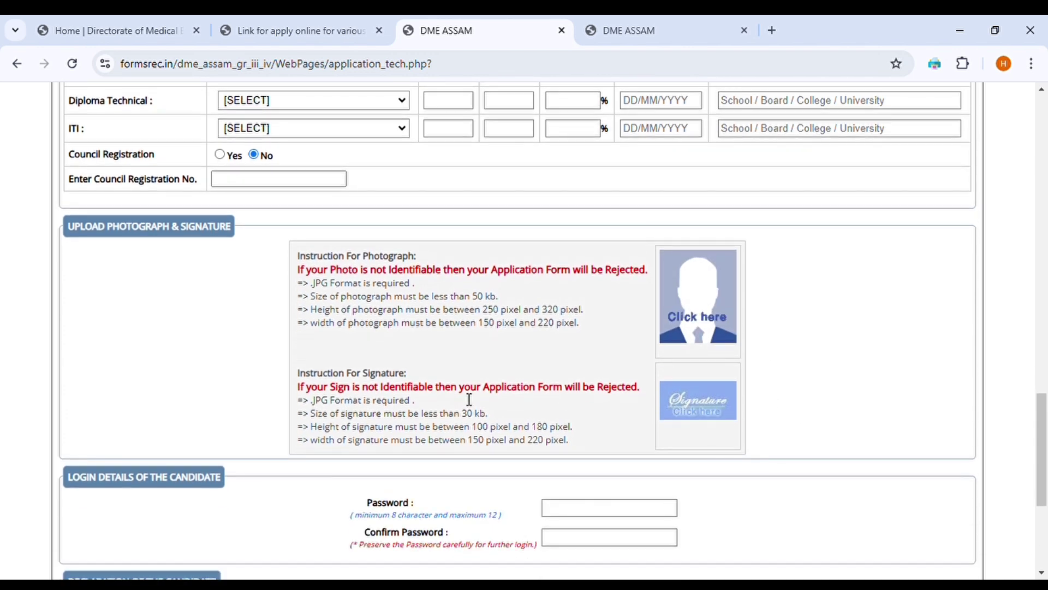
scroll(469, 398, "down", 1)
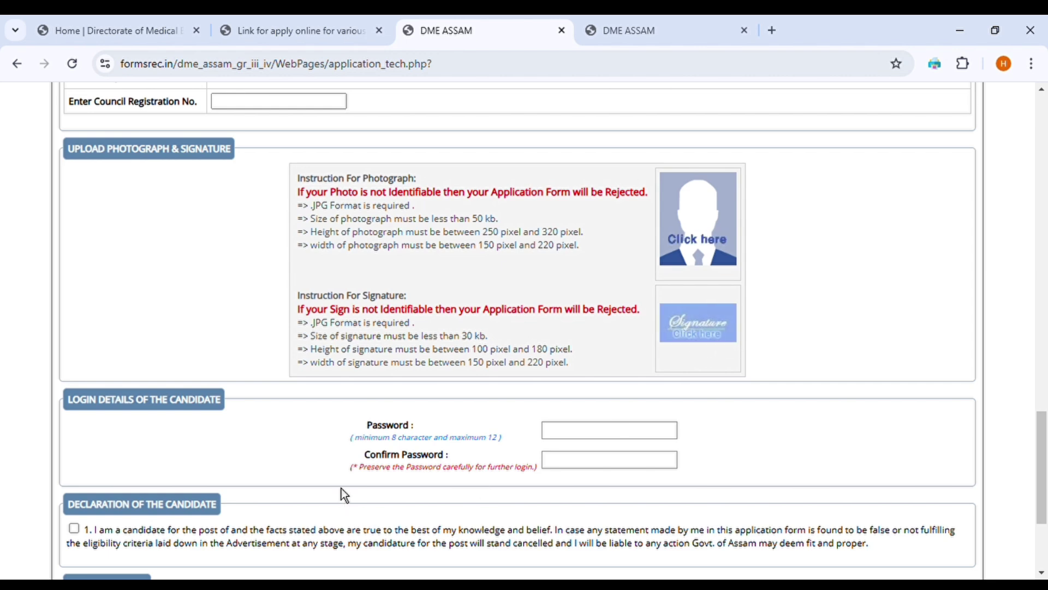
scroll(342, 491, "down", 1)
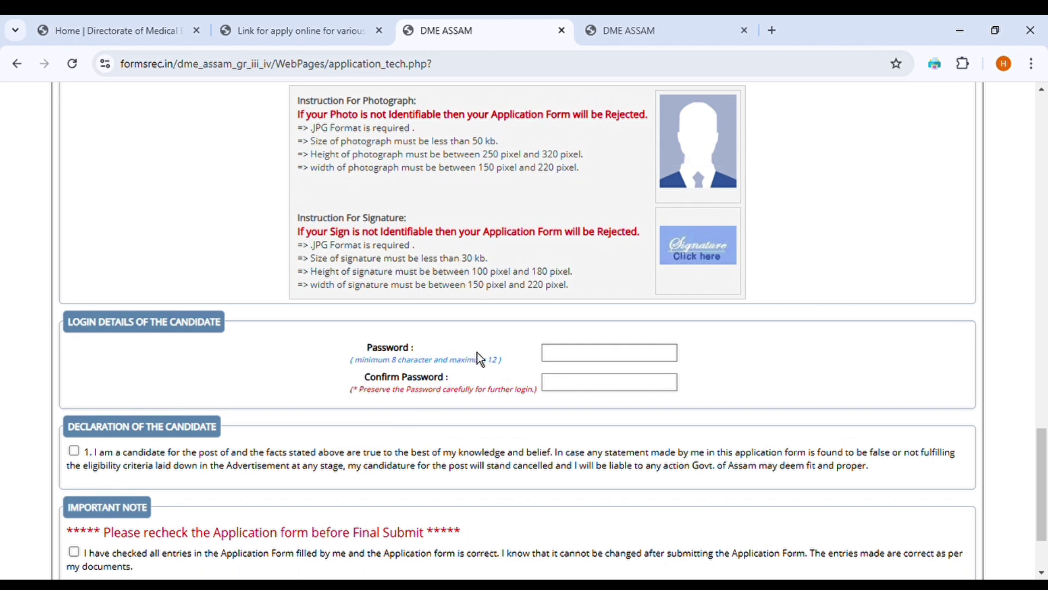
left_click(554, 354)
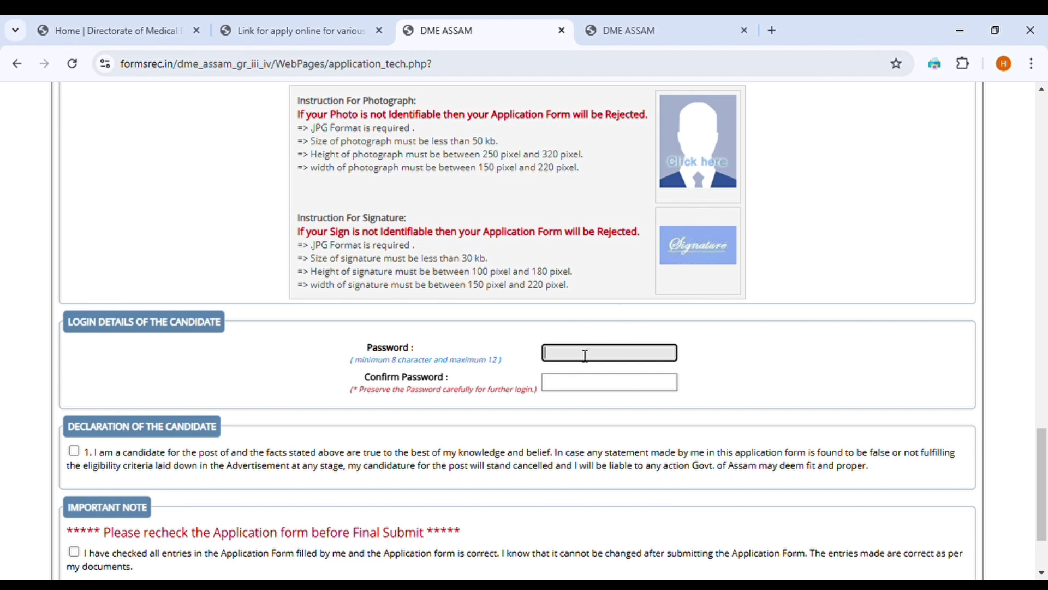
type("••")
key("BackSpace")
key("BackSpace")
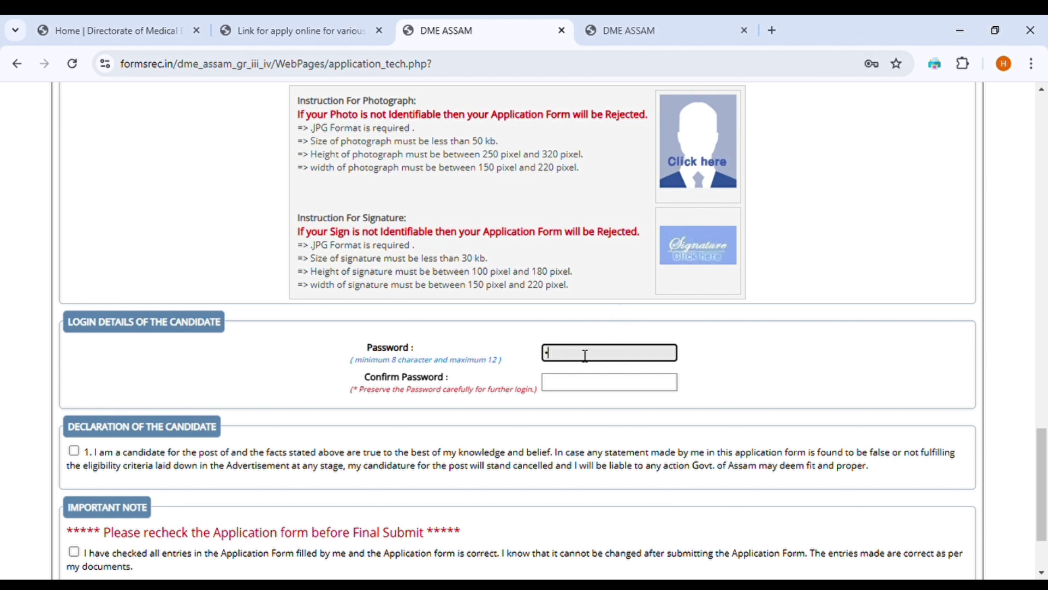
left_click(562, 381)
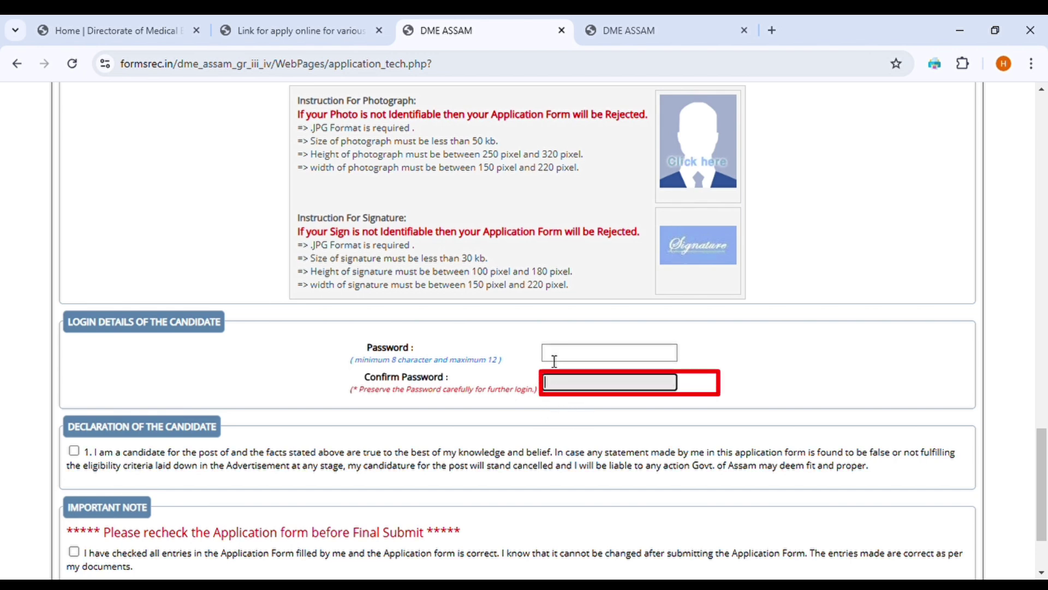
left_click(561, 360)
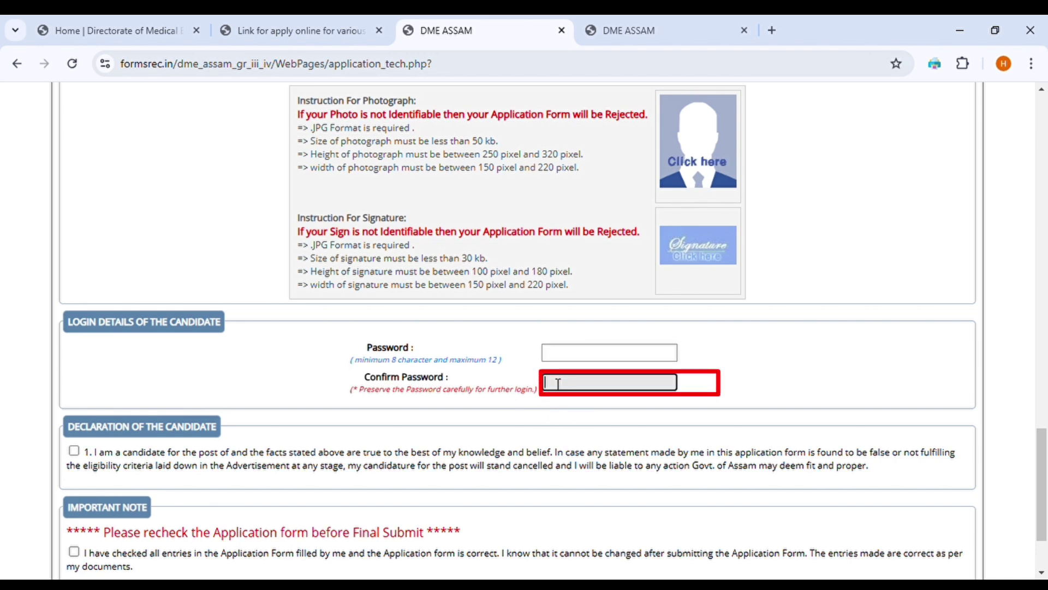
left_click(557, 382)
Accept the candidate declaration and tick the Important Note confirmation that all entries have been checked.
scroll(490, 434, "down", 2)
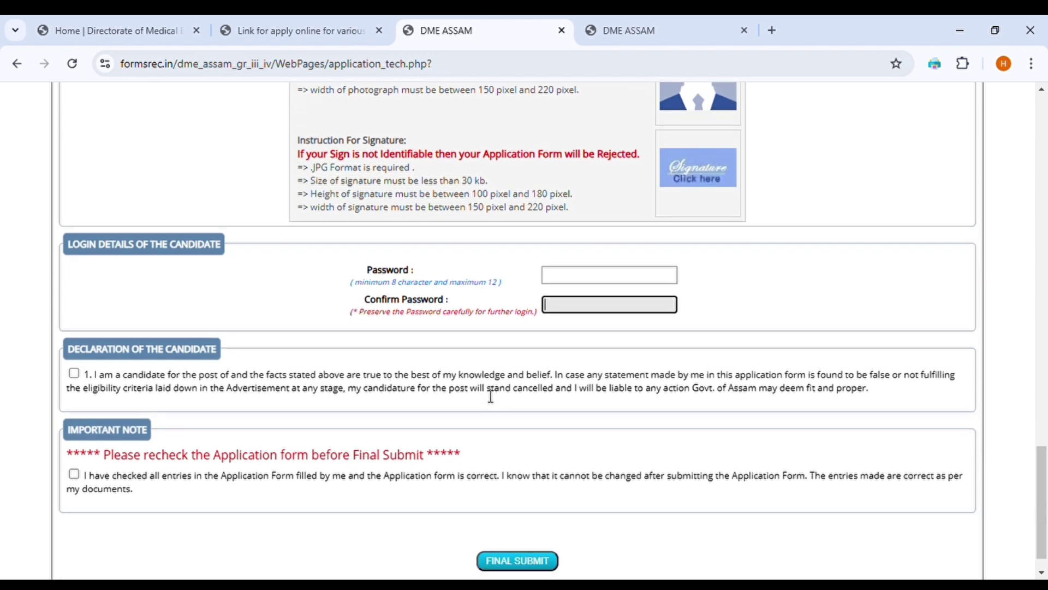
left_click(75, 374)
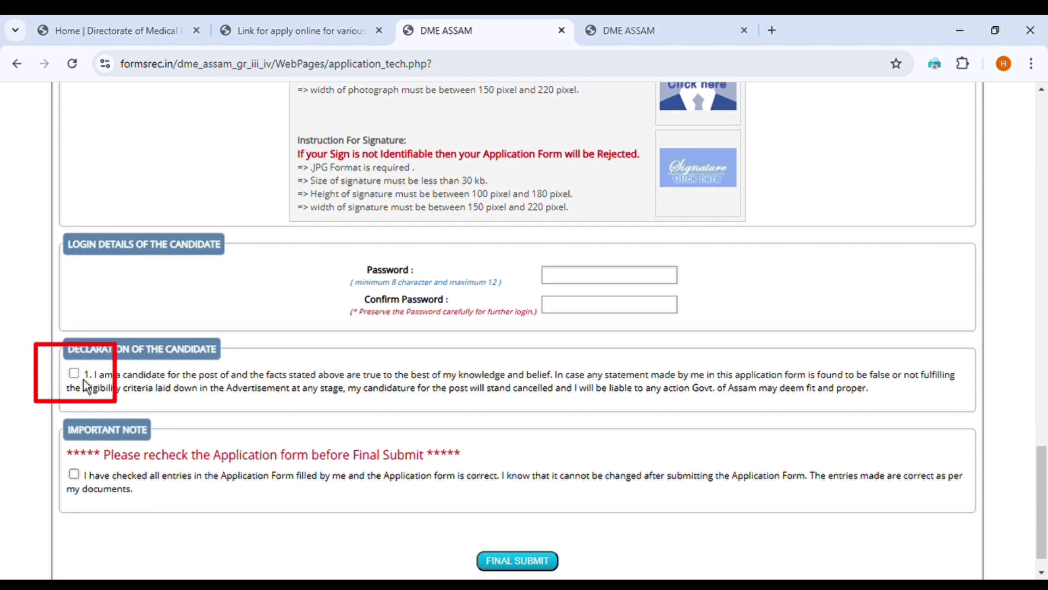
scroll(262, 398, "down", 1)
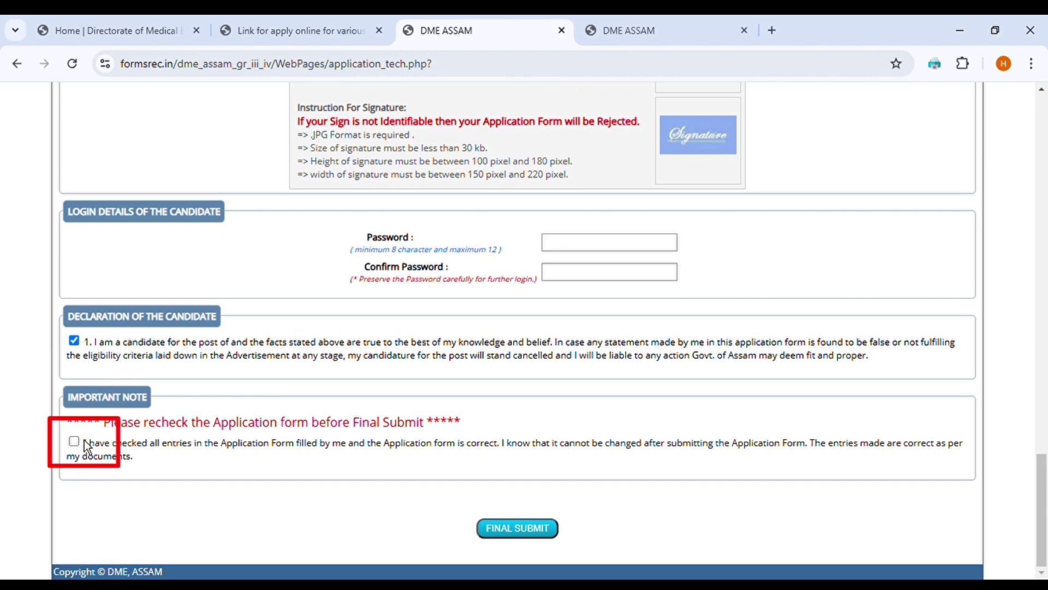
left_click(74, 442)
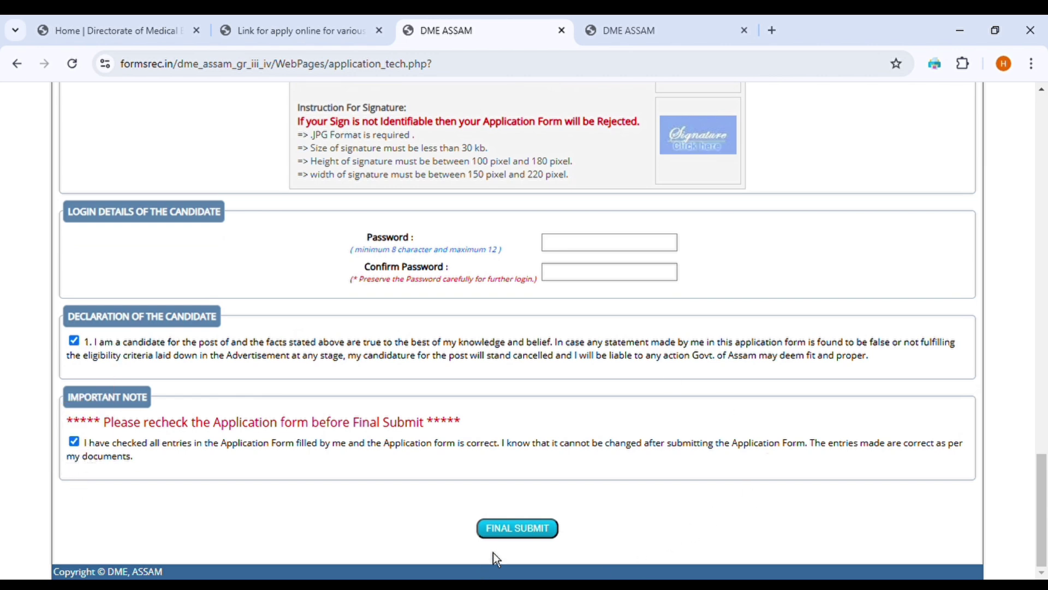
Recheck the whole application form, from the candidate's personal information through education qualification to the declarations above Final Submit.
scroll(584, 435, "up", 14)
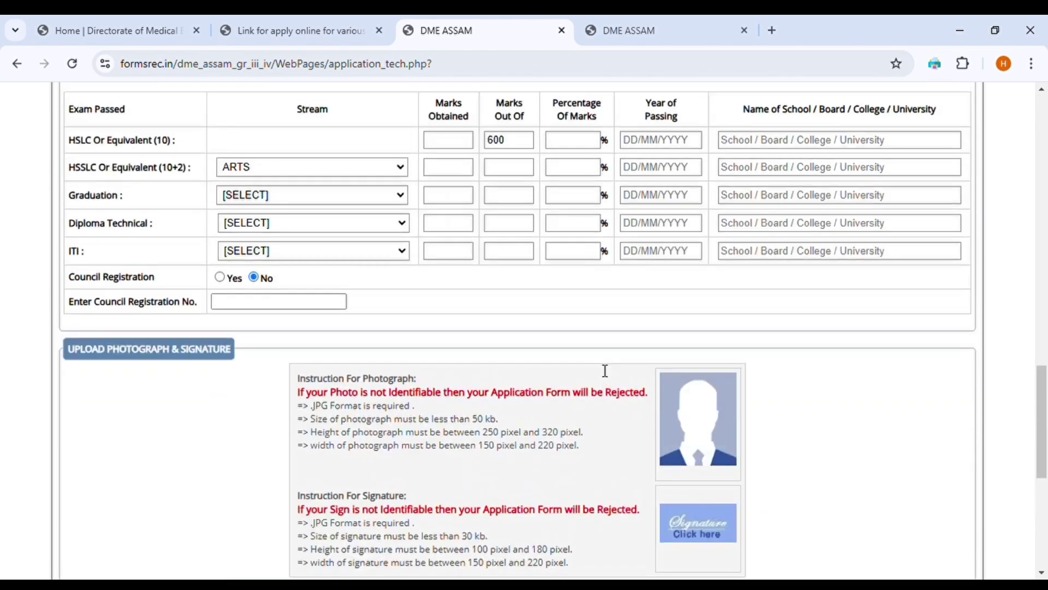
scroll(480, 380, "down", 14)
scroll(522, 299, "up", 20)
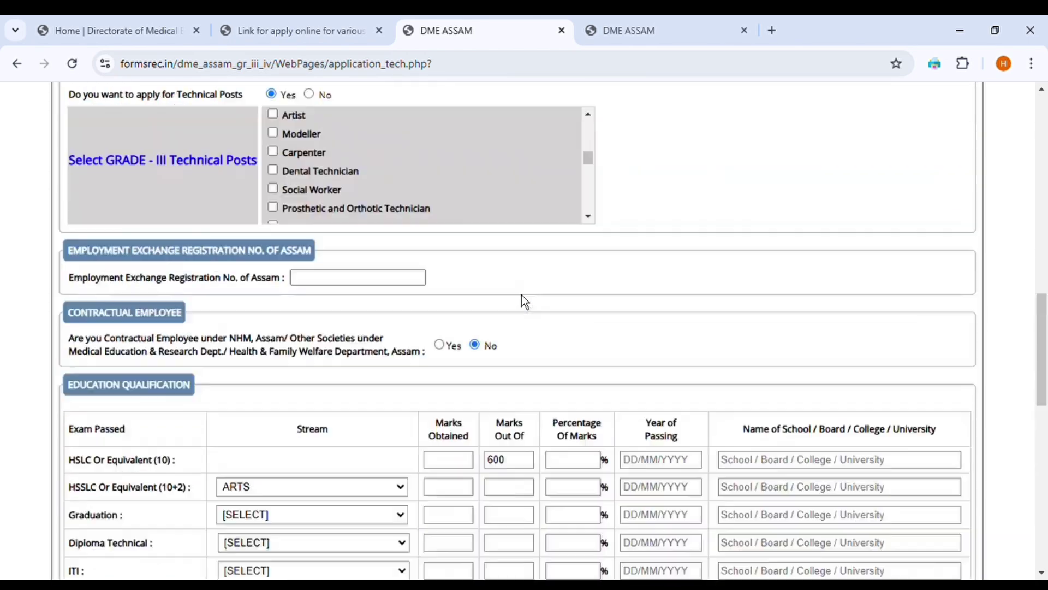
scroll(522, 297, "up", 5)
scroll(519, 289, "down", 8)
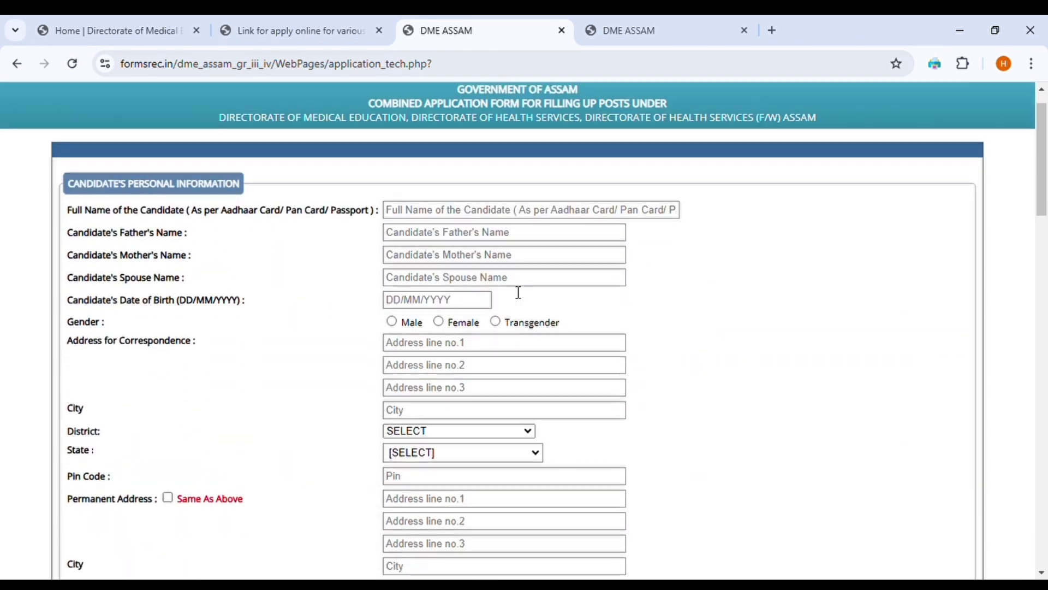
scroll(519, 293, "down", 15)
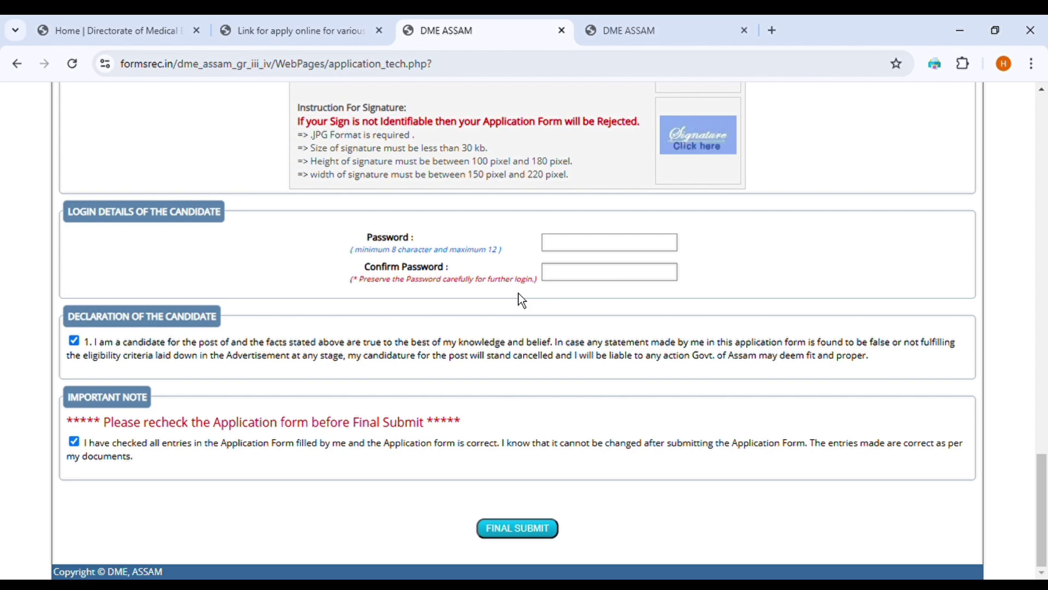
scroll(718, 356, "up", 8)
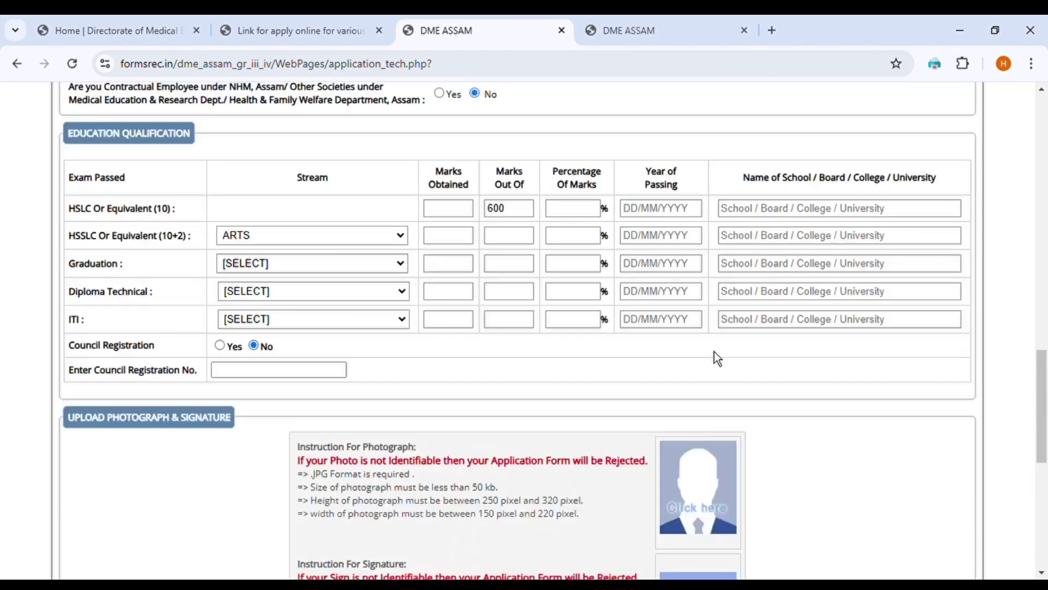
scroll(698, 450, "down", 5)
scroll(724, 325, "up", 20)
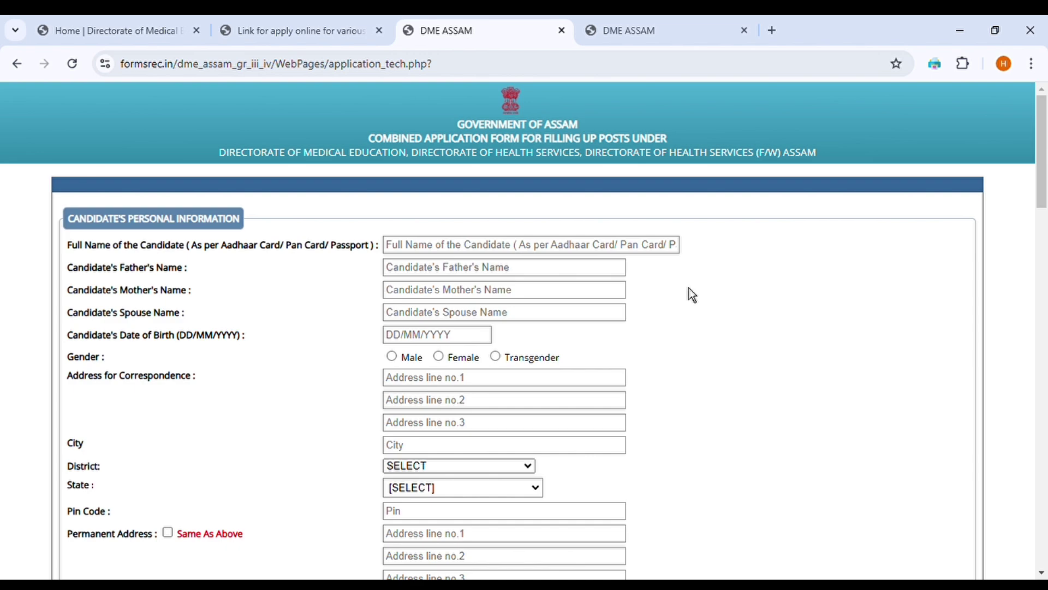
scroll(689, 294, "down", 20)
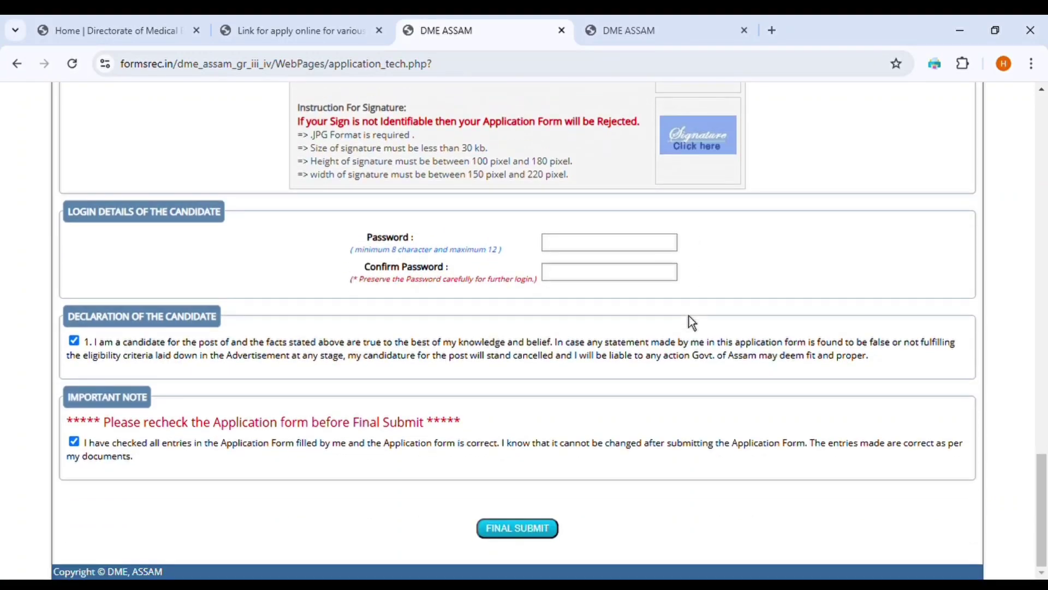
scroll(689, 317, "up", 8)
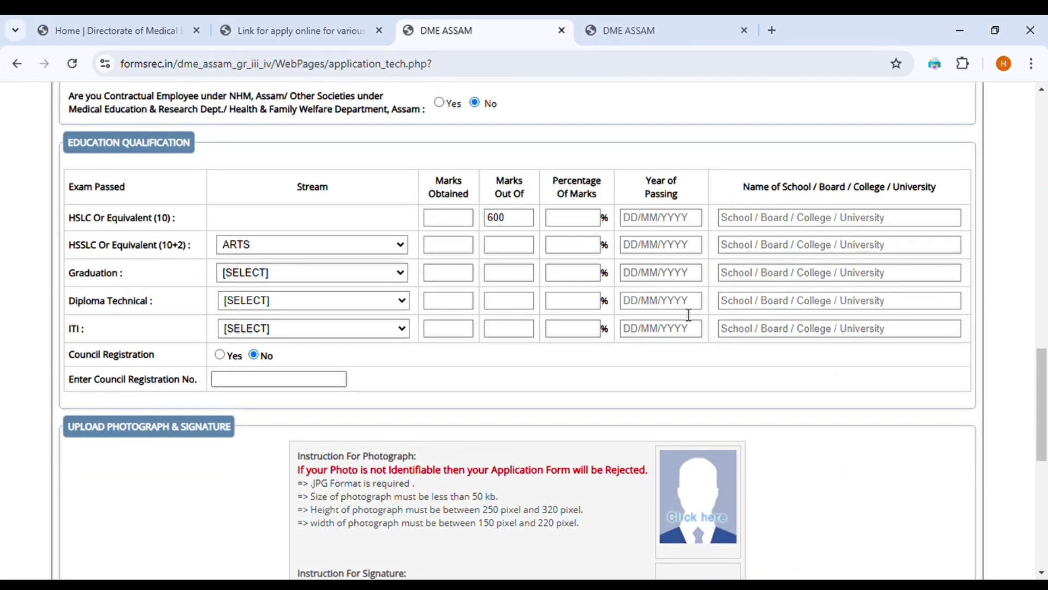
scroll(689, 315, "up", 15)
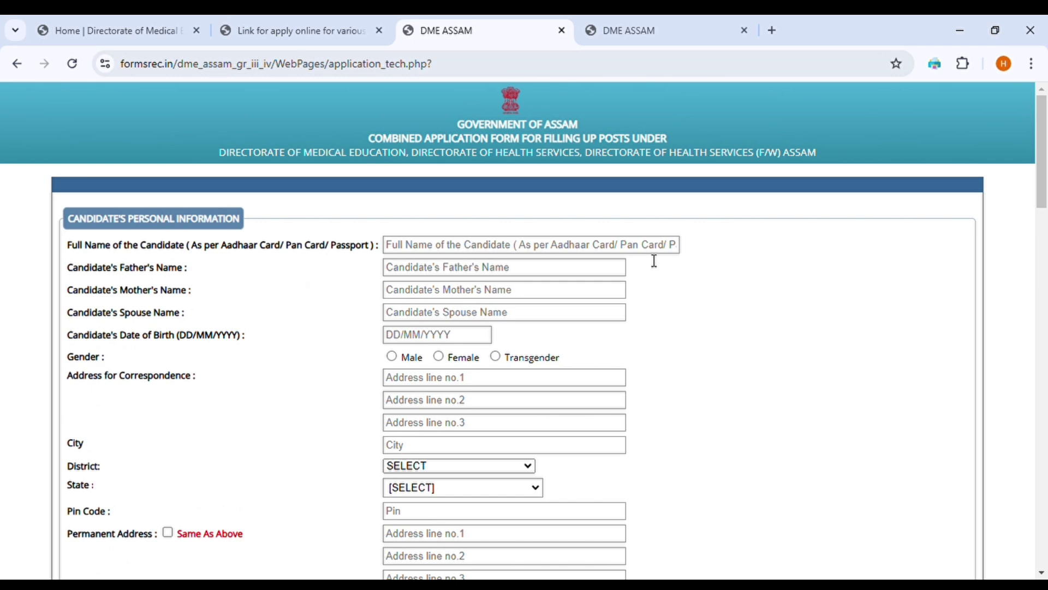
scroll(633, 268, "down", 20)
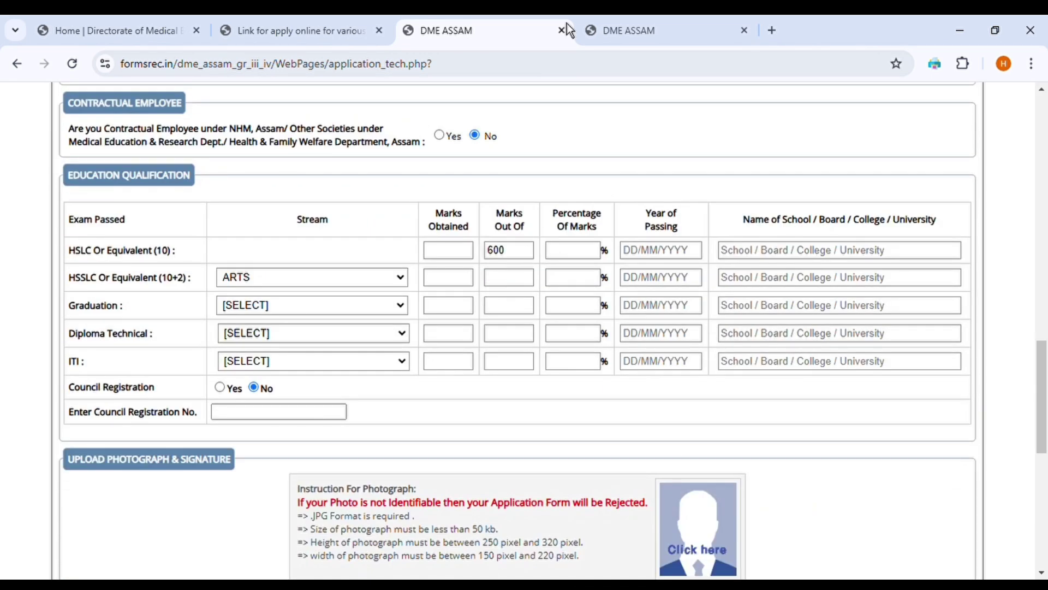
Open the login page for already registered candidates and go through its application or mobile number and password fields.
left_click(655, 33)
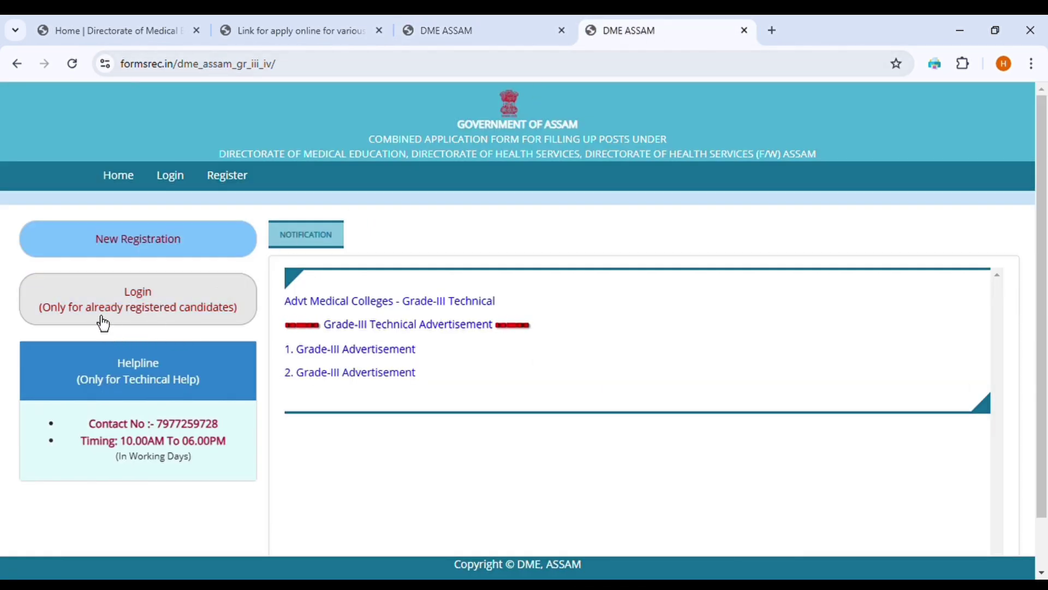
left_click(131, 321)
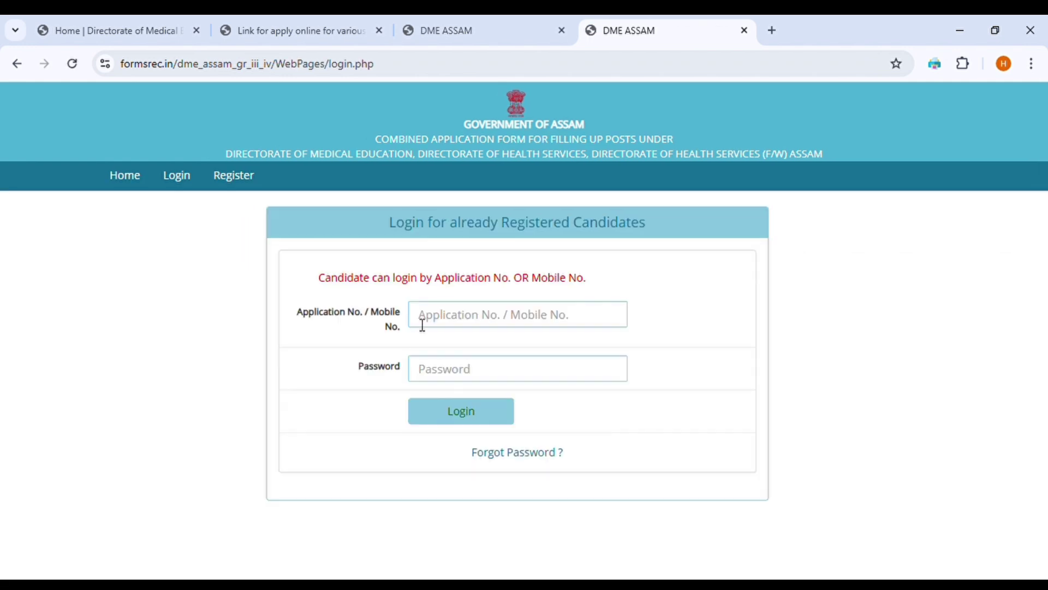
left_click(455, 326)
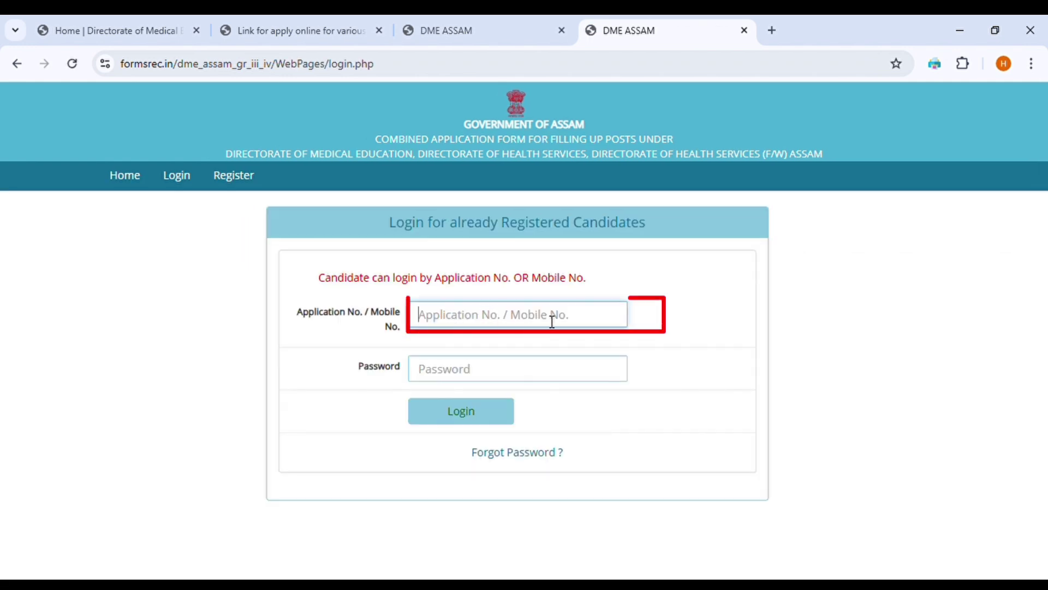
left_click(480, 369)
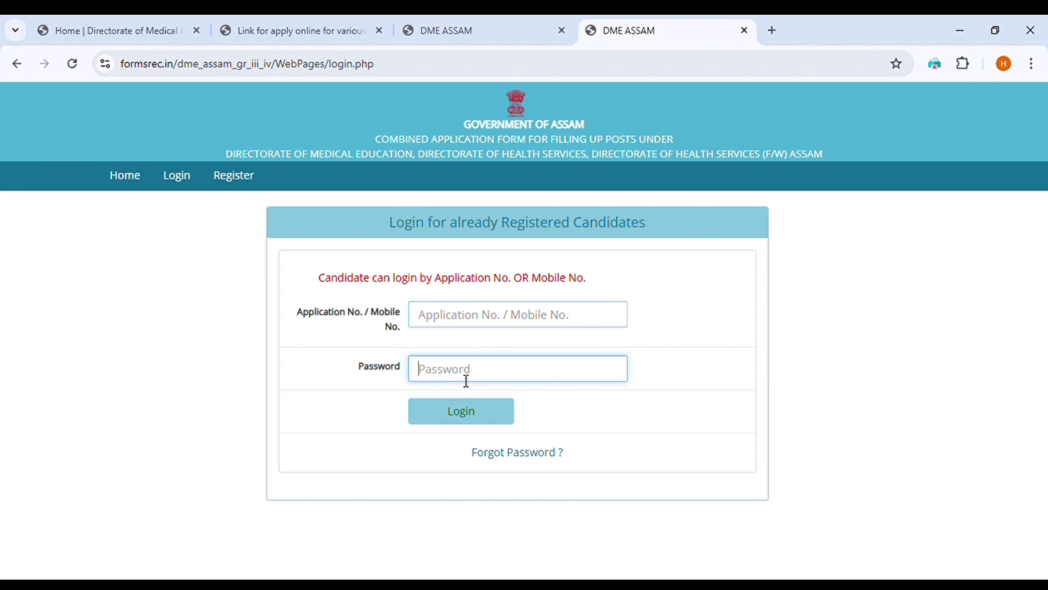